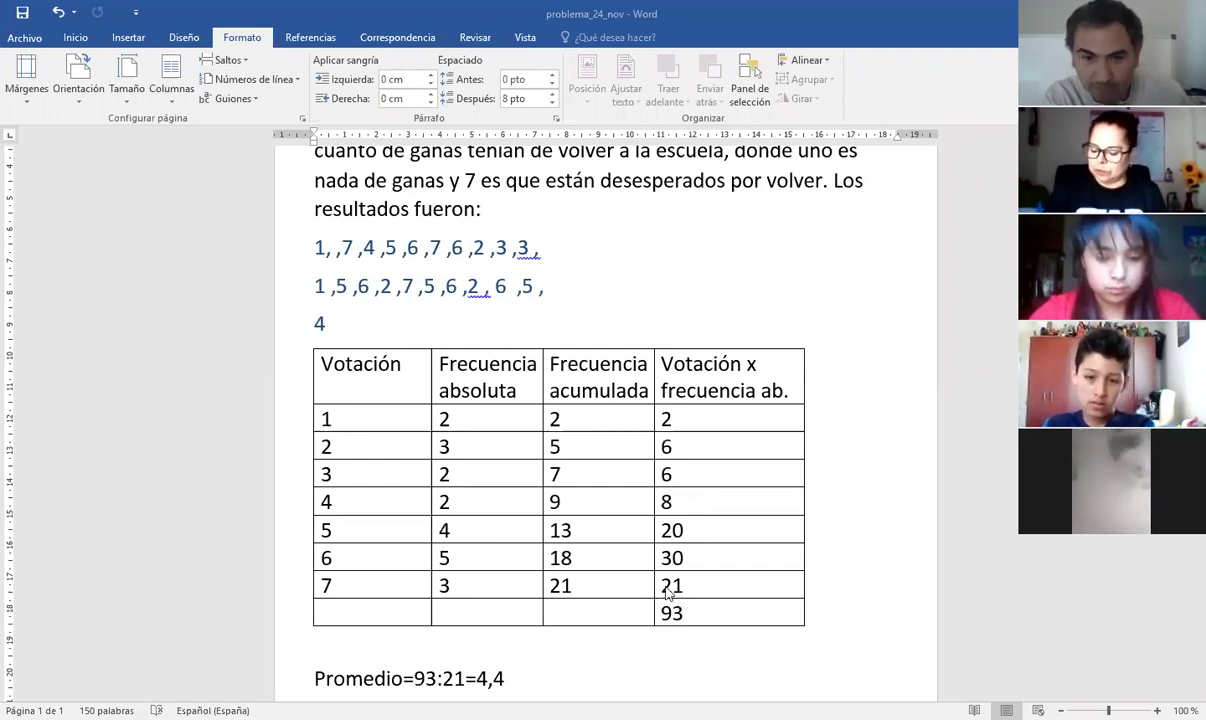
{"action": "scroll", "coordinate": [530, 668], "scroll_direction": "down", "scroll_amount": 3}
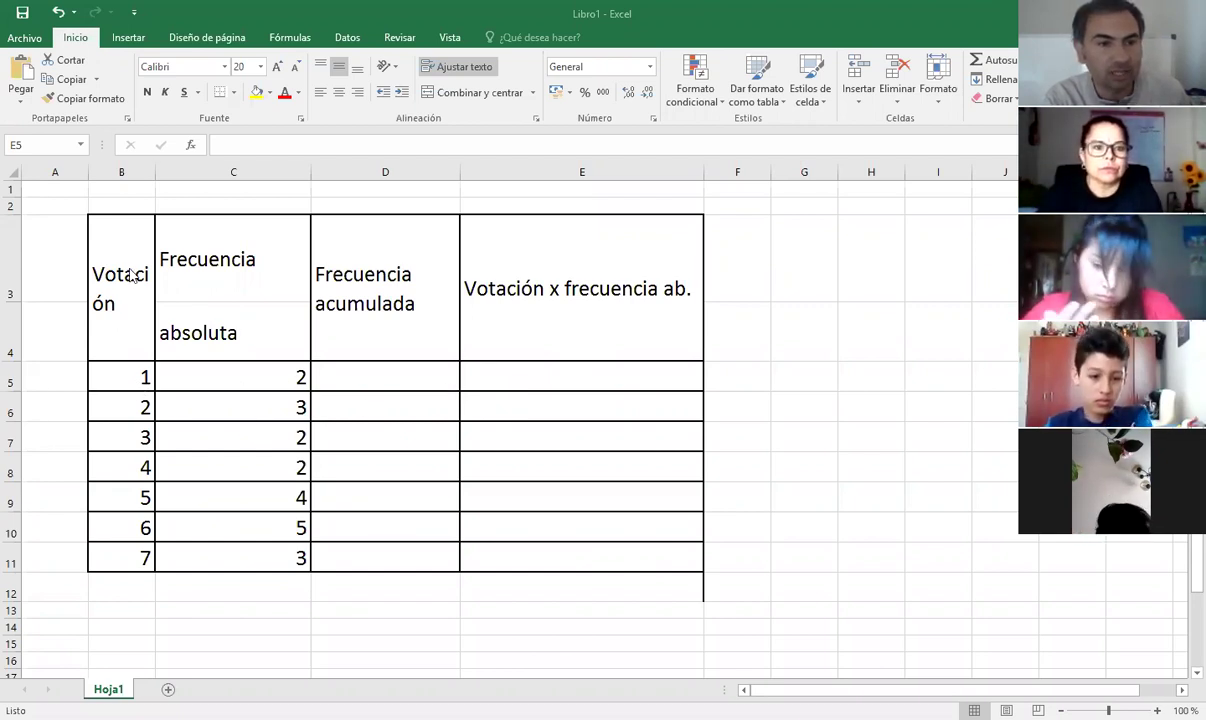
Widen the Votación and Frecuencia absoluta columns slightly and narrow the Votación x frecuencia ab. column, keeping the headings readable
{"action": "left_click", "coordinate": [310, 172]}
{"action": "left_click_drag", "start_coordinate": [324, 172], "coordinate": [338, 172]}
{"action": "left_click", "coordinate": [118, 171]}
{"action": "left_click_drag", "start_coordinate": [149, 172], "coordinate": [189, 172]}
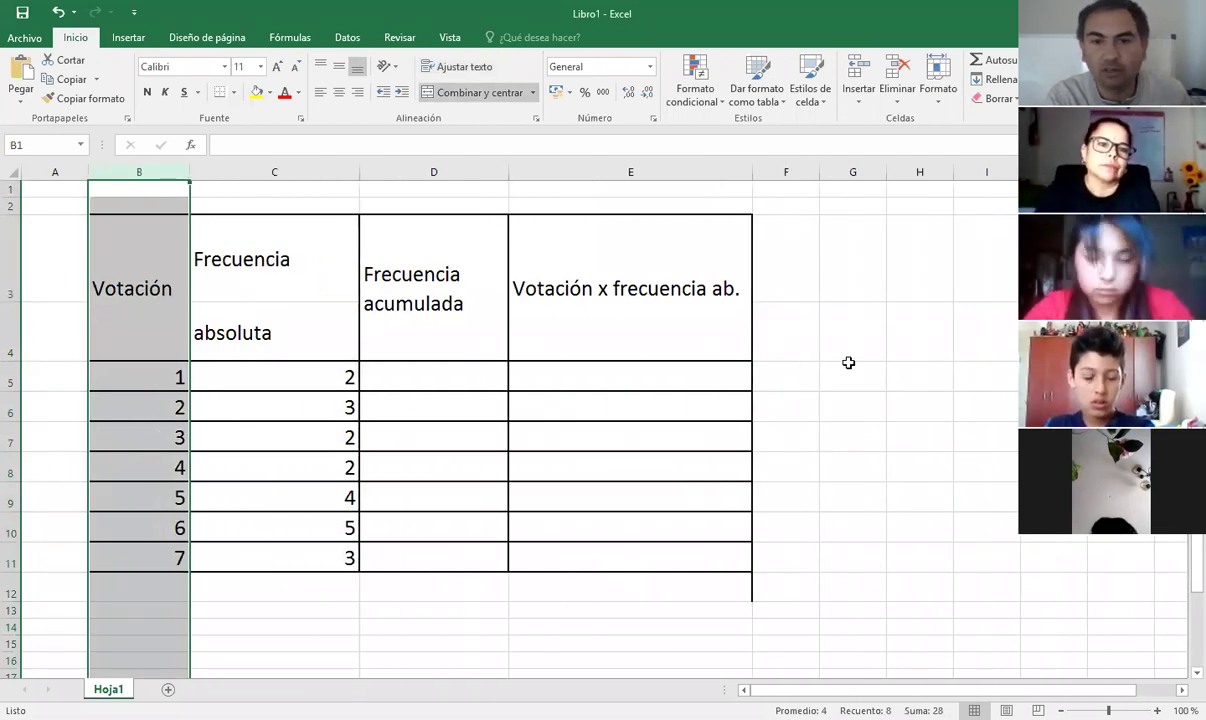
{"action": "left_click", "coordinate": [650, 170]}
{"action": "left_click_drag", "start_coordinate": [752, 172], "coordinate": [687, 172]}
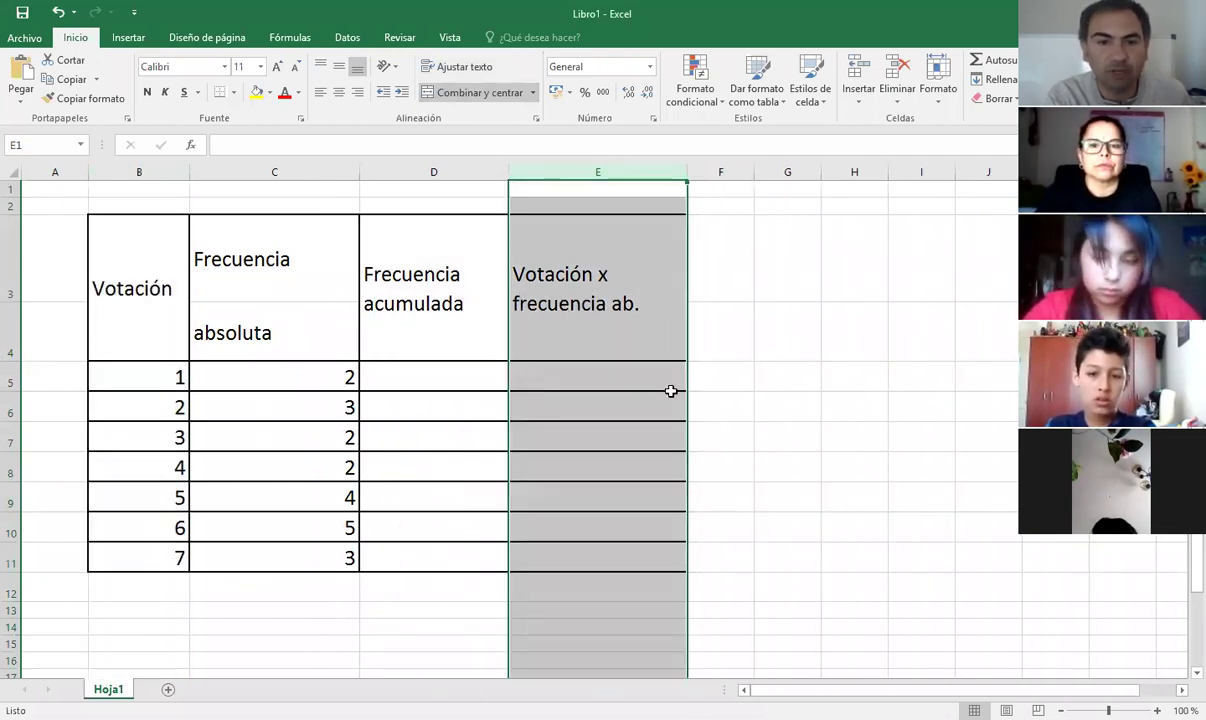
{"action": "left_click", "coordinate": [852, 376]}
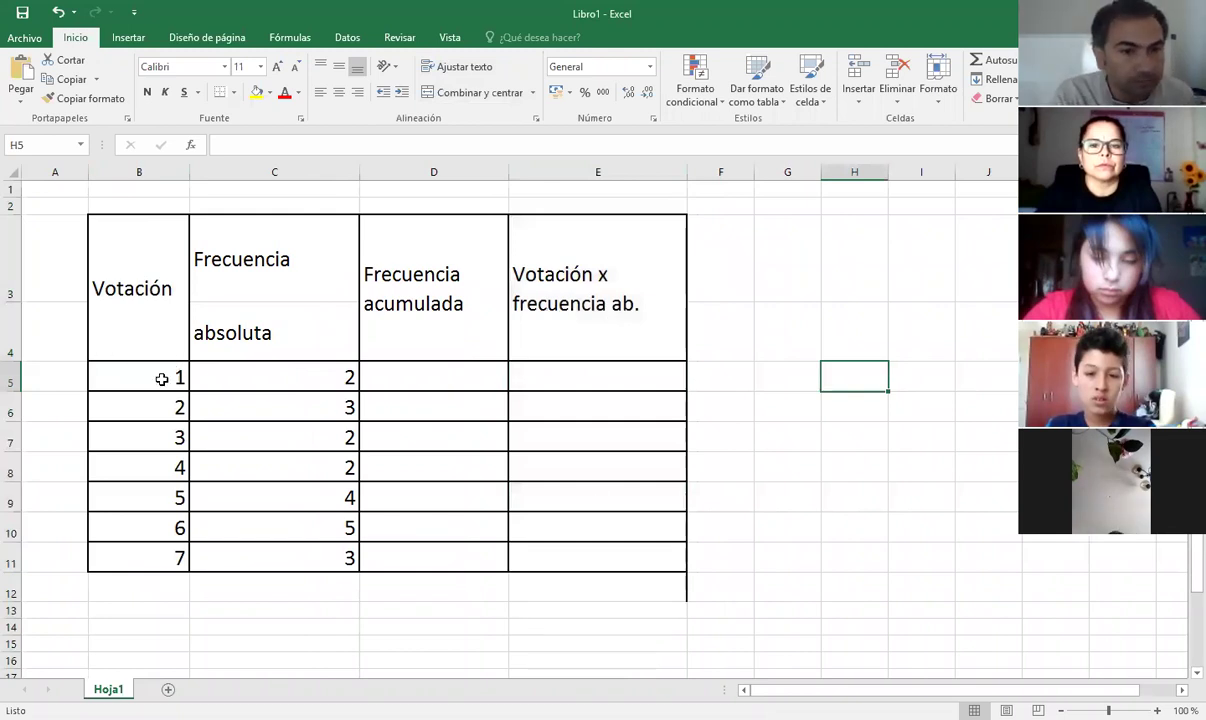
Fill the Frecuencia acumulada column from D5 to D11 with 2, 5, 7, 9, 13, 18 and 21
{"action": "left_click", "coordinate": [397, 384]}
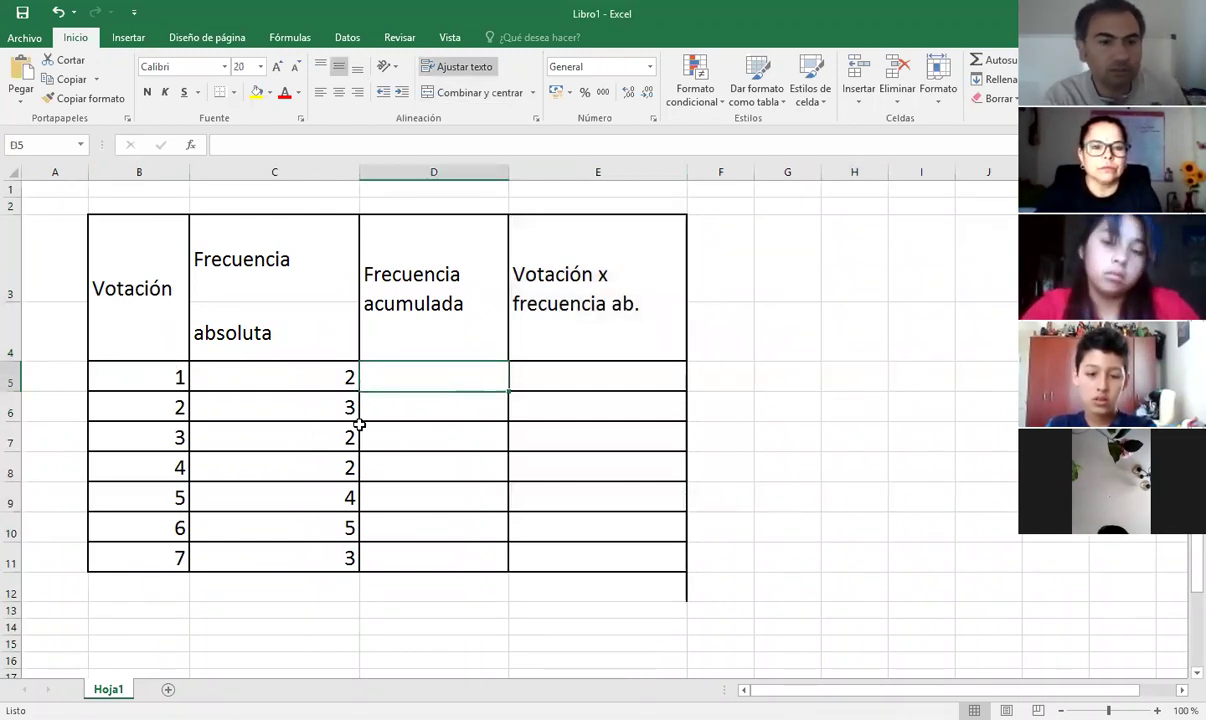
{"action": "type", "text": "2"}
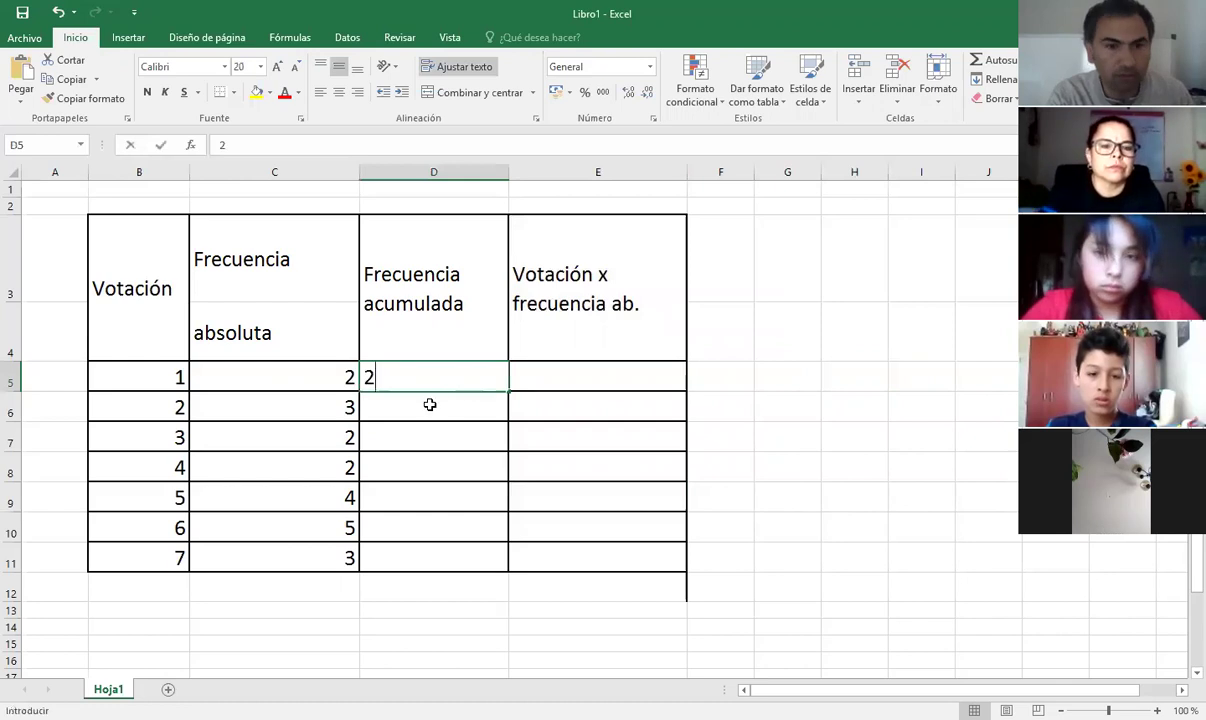
{"action": "key", "text": "Return"}
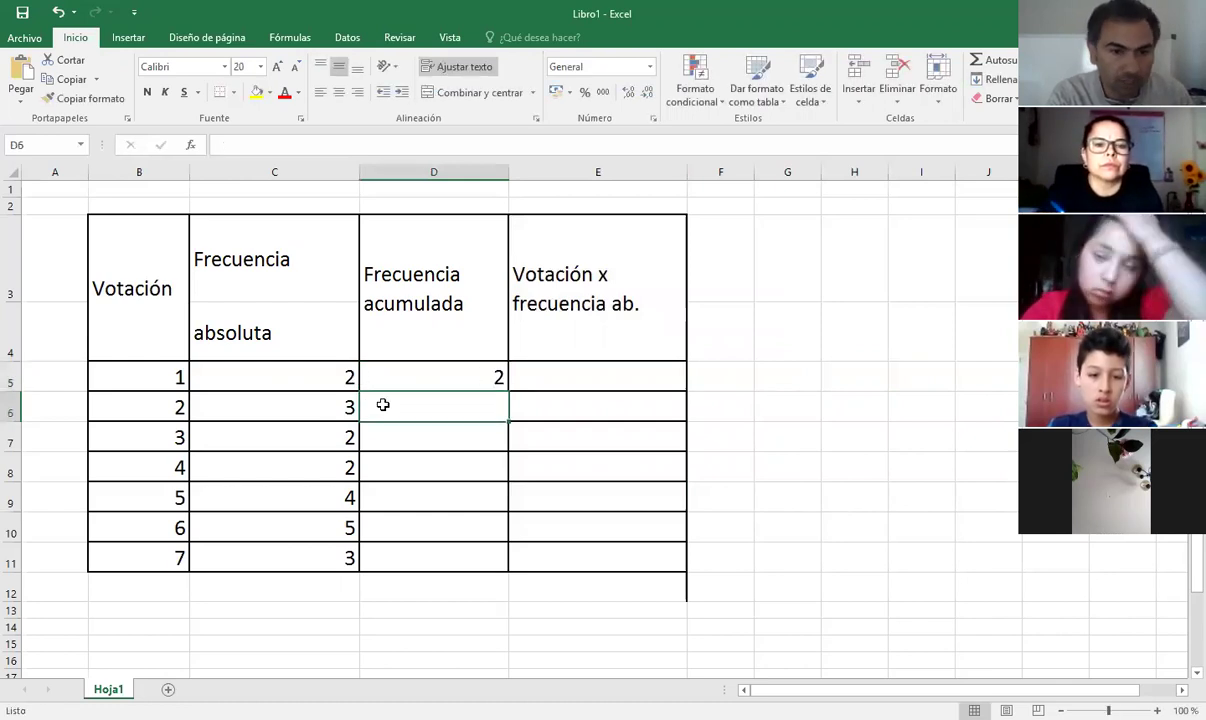
{"action": "type", "text": "5"}
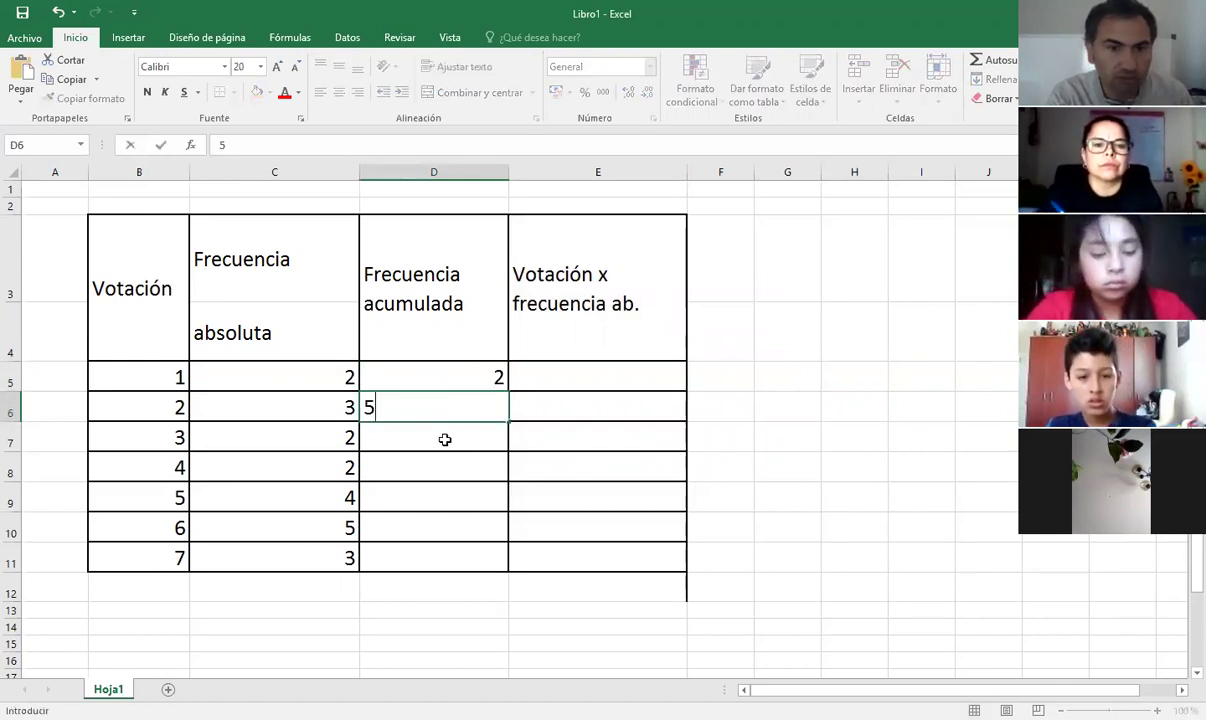
{"action": "key", "text": "Return"}
{"action": "type", "text": "7"}
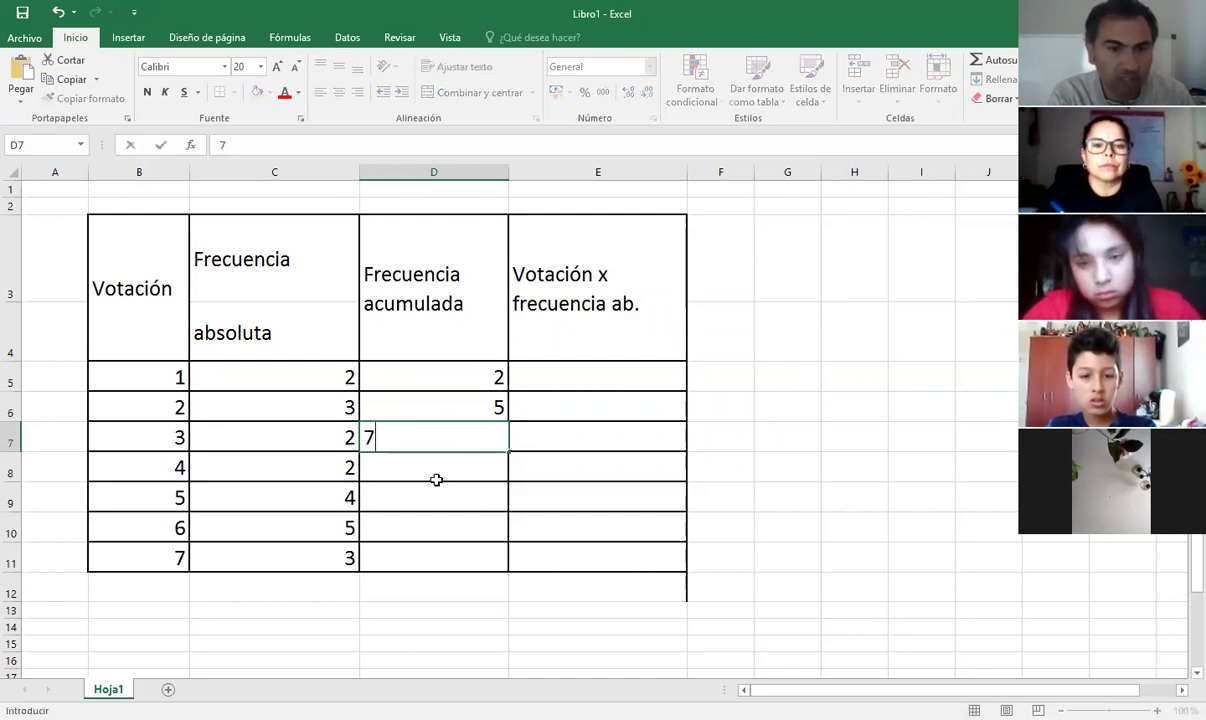
{"action": "key", "text": "Return"}
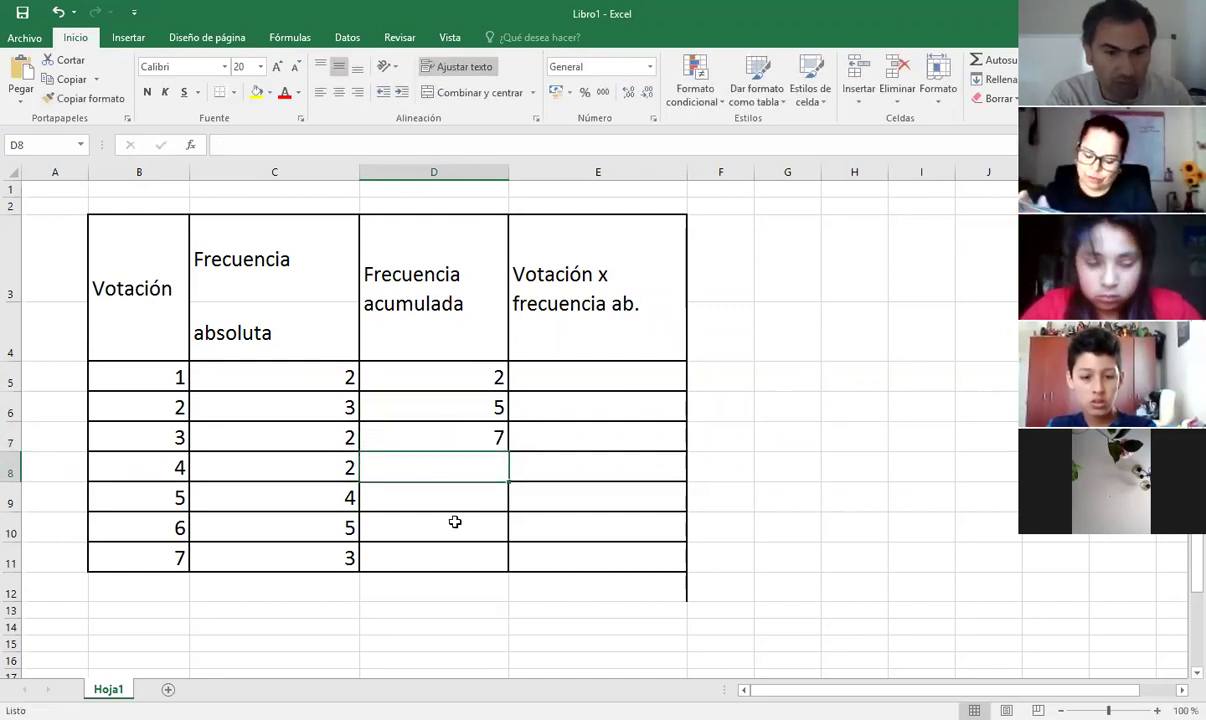
{"action": "type", "text": "9"}
{"action": "key", "text": "Return"}
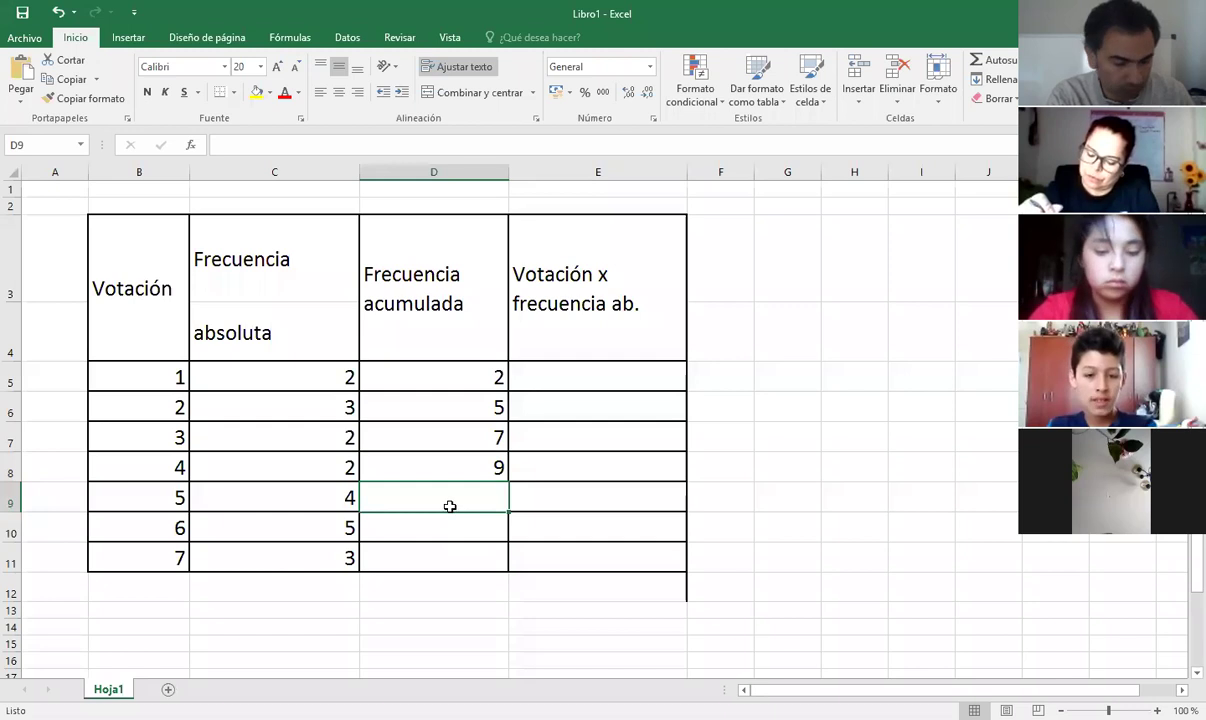
{"action": "type", "text": "13"}
{"action": "key", "text": "Return"}
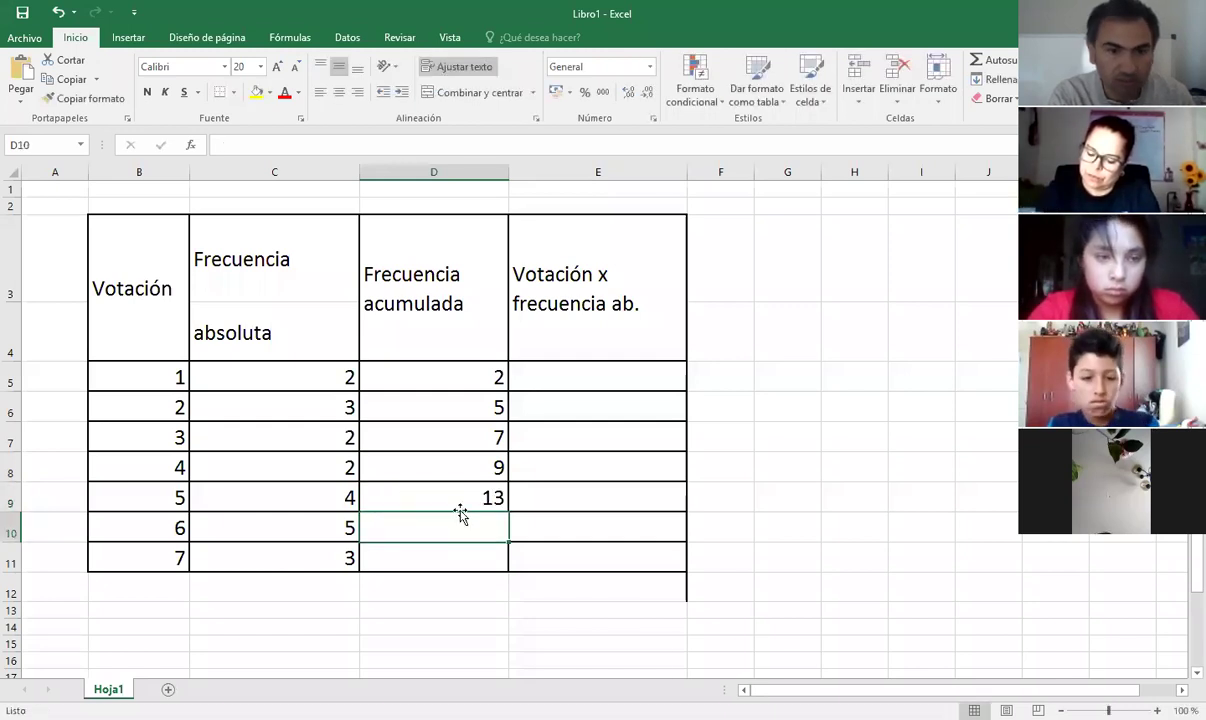
{"action": "type", "text": "18"}
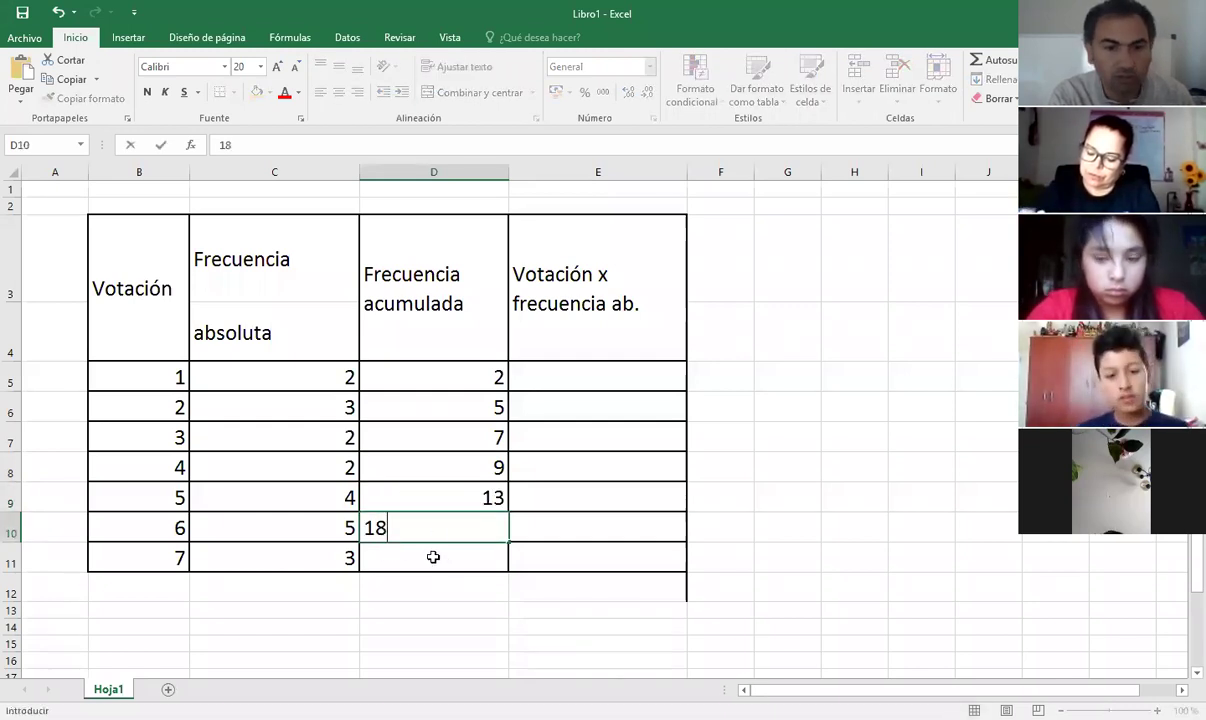
{"action": "key", "text": "Return"}
{"action": "type", "text": "21"}
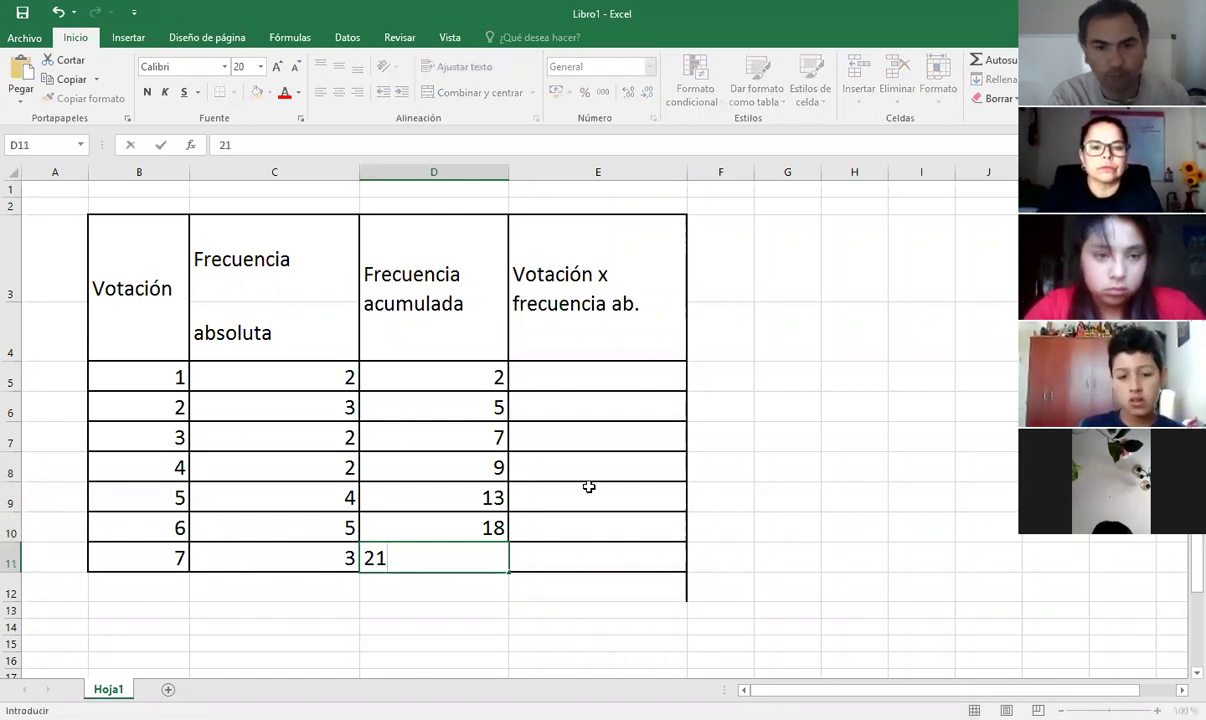
Enter the formula =B5*C5 in E5 to multiply the first vote value by its absolute frequency
{"action": "left_click", "coordinate": [572, 384]}
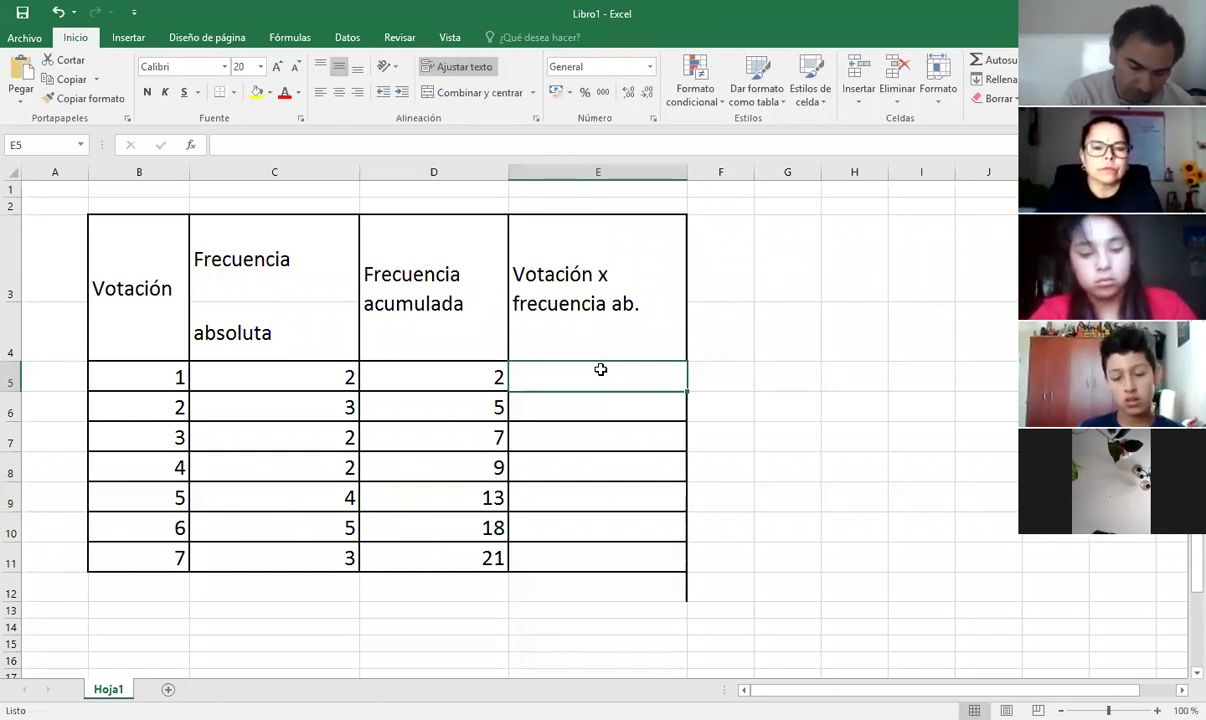
{"action": "type", "text": "="}
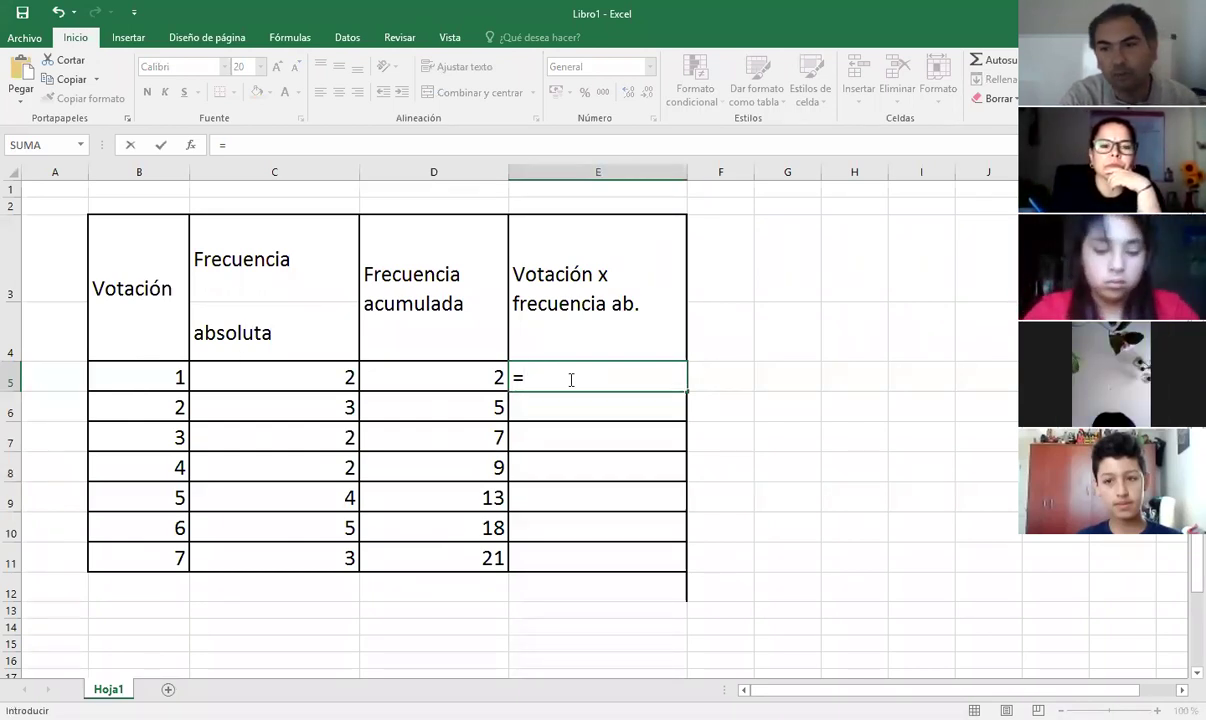
{"action": "key", "text": "Left"}
{"action": "key", "text": "Left"}
{"action": "key", "text": "Left"}
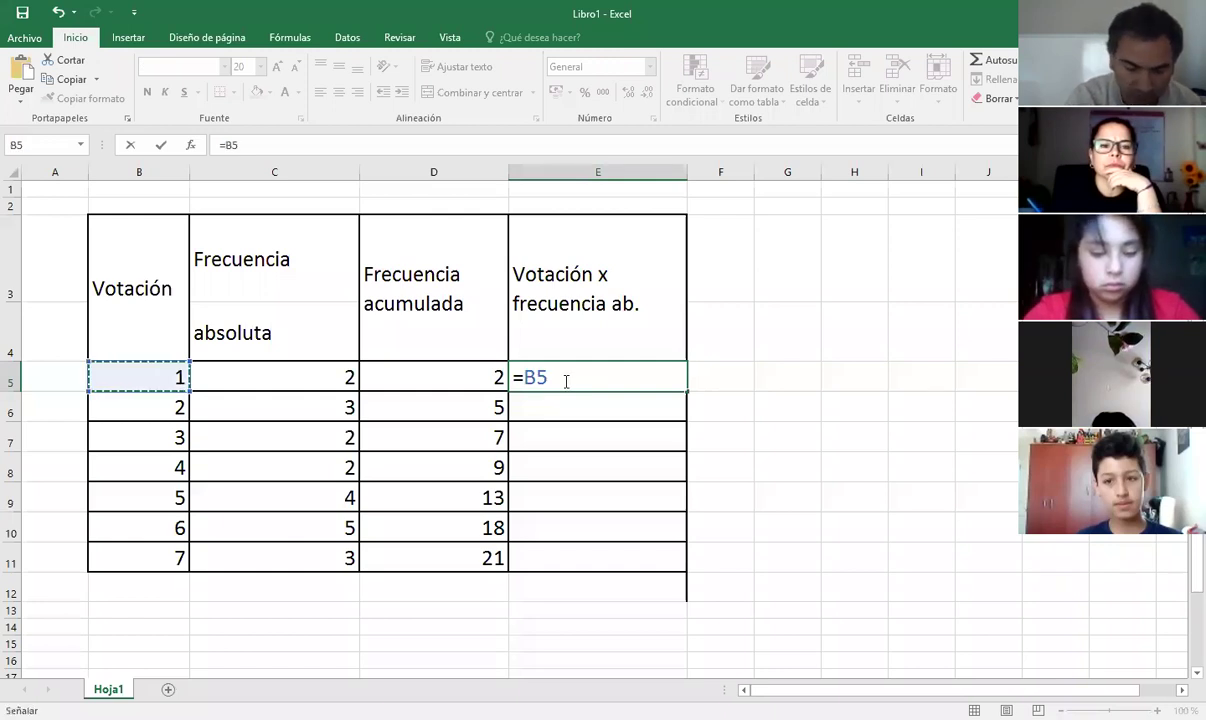
{"action": "type", "text": "*"}
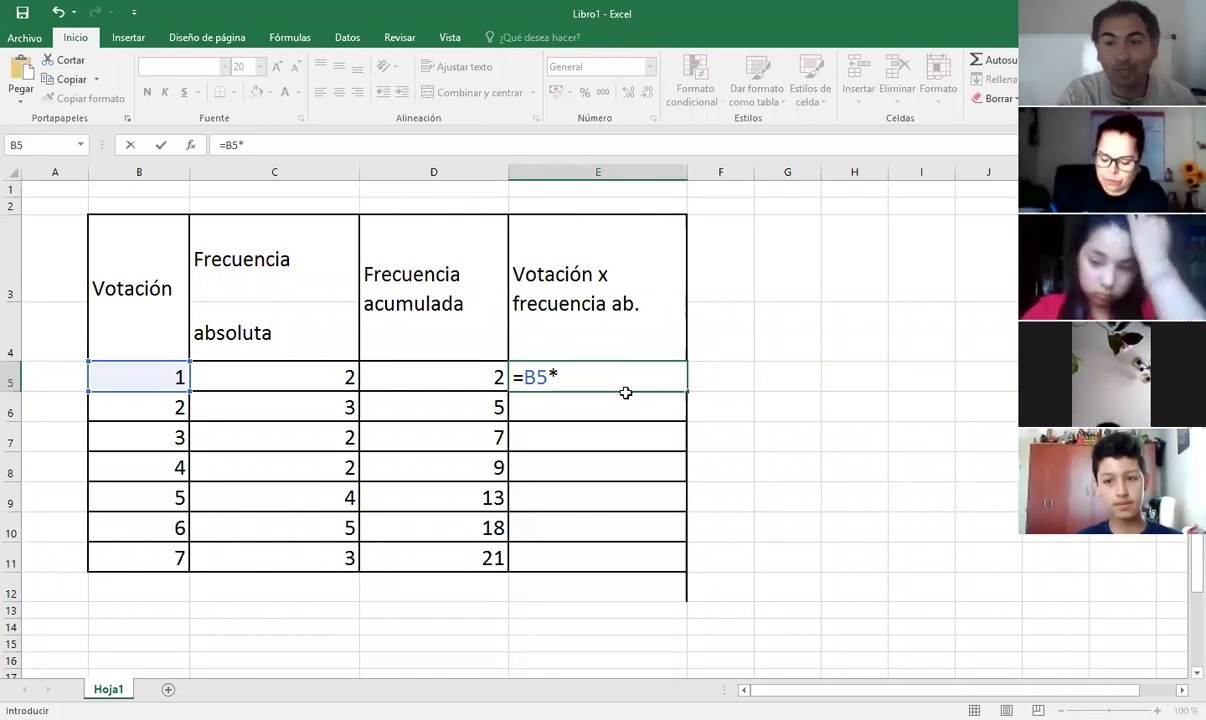
{"action": "key", "text": "Left"}
{"action": "key", "text": "Left"}
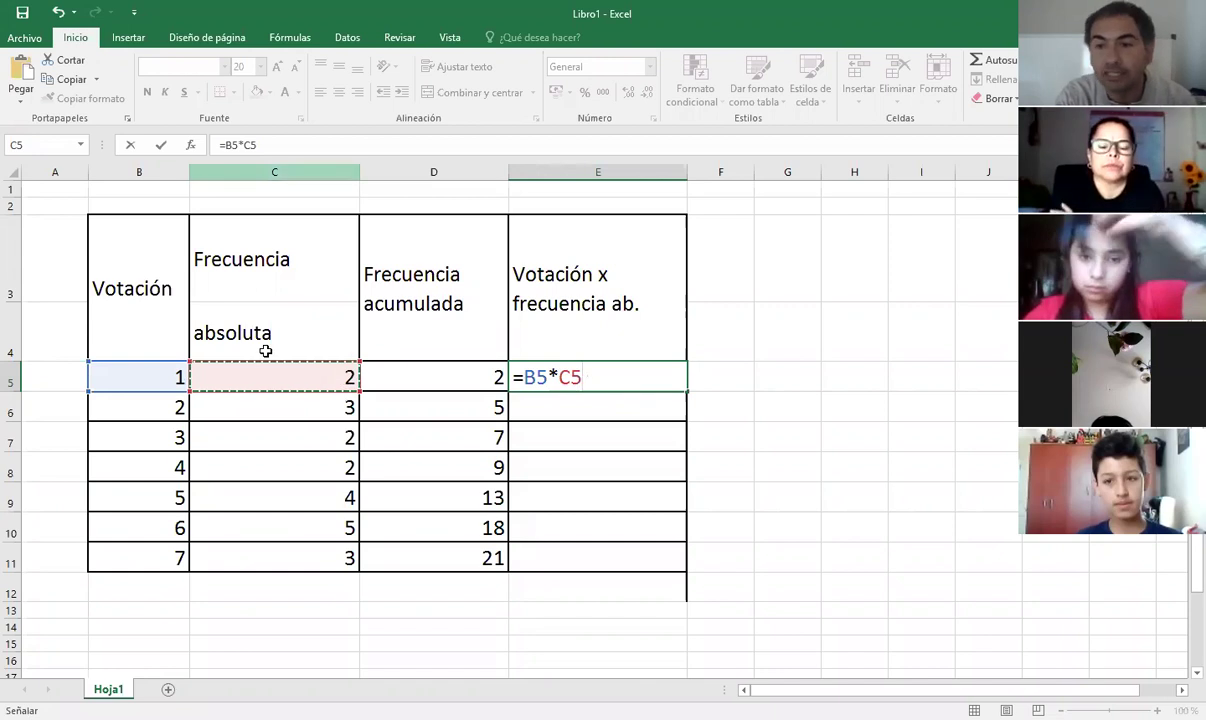
{"action": "left_click", "coordinate": [633, 380]}
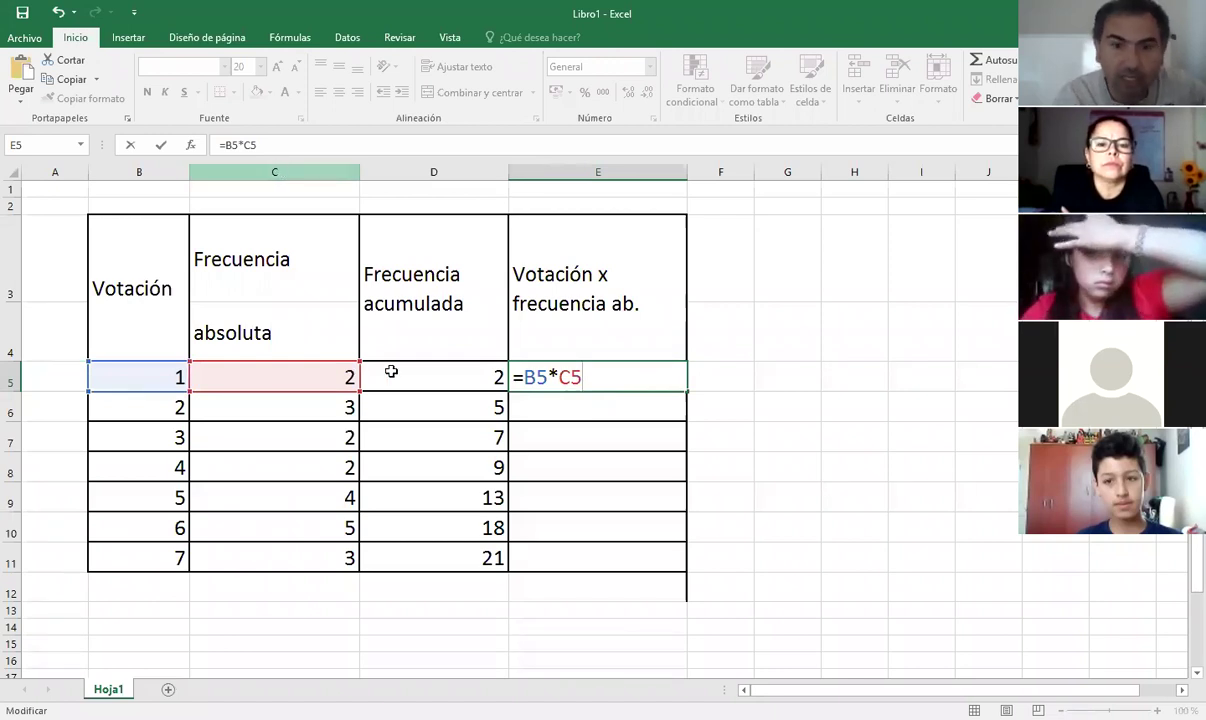
{"action": "key", "text": "Return"}
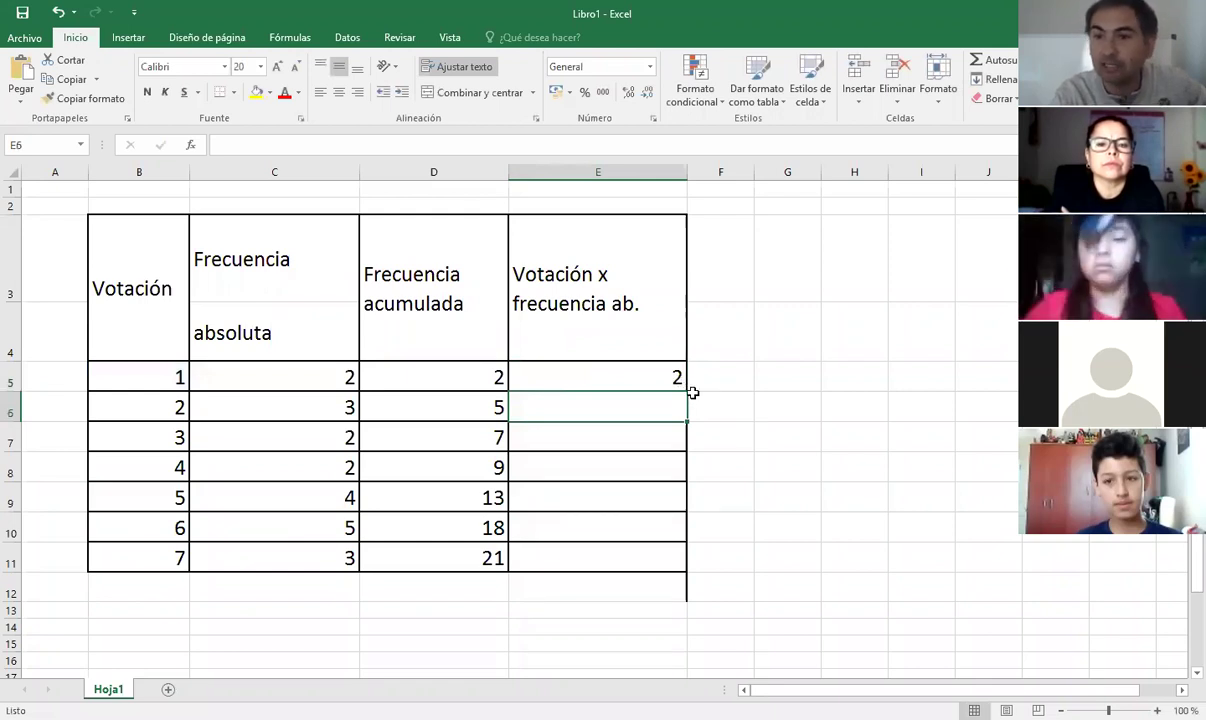
Copy the E5 product formula into the remaining Votación x frecuencia ab. rows through E11
{"action": "left_click", "coordinate": [642, 381]}
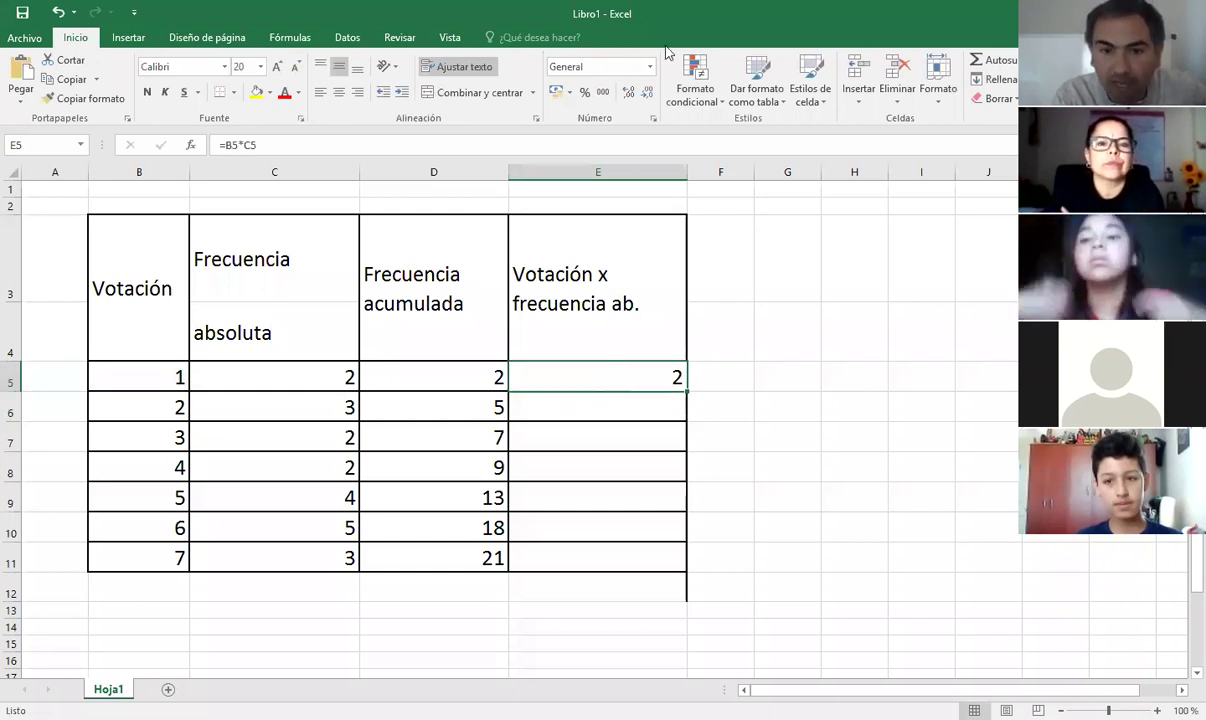
{"action": "right_click", "coordinate": [624, 378]}
{"action": "left_click", "coordinate": [645, 47]}
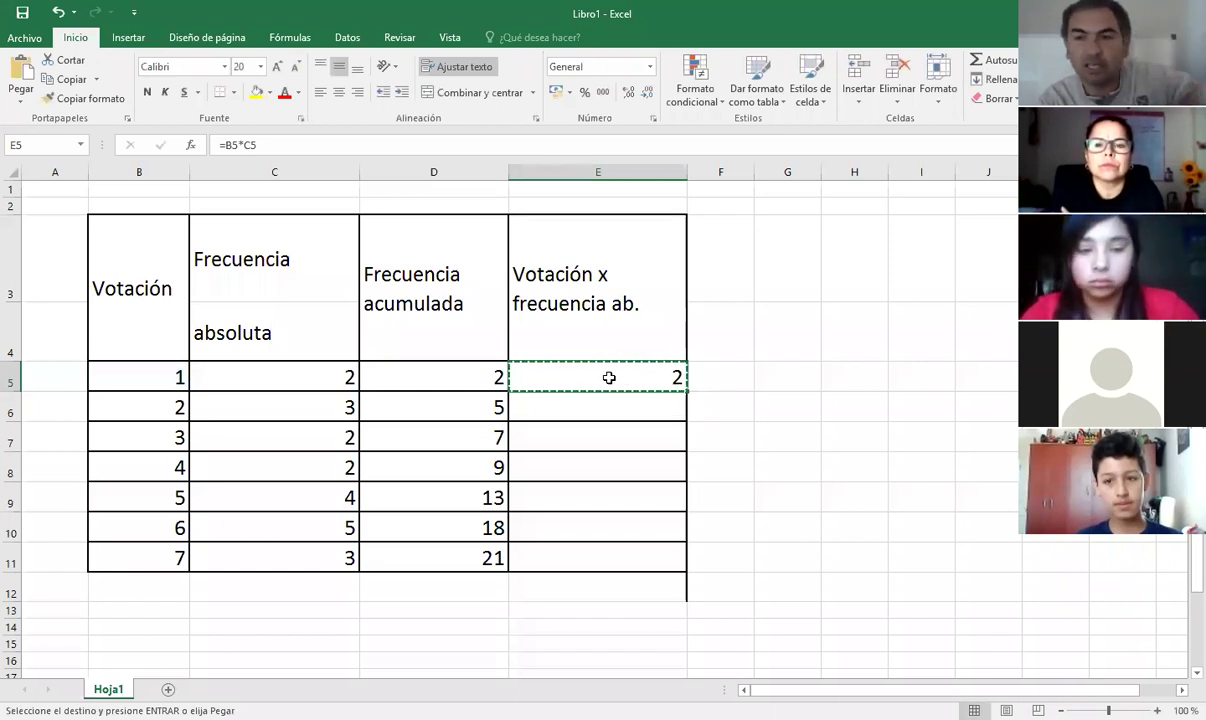
{"action": "left_click_drag", "start_coordinate": [604, 446], "coordinate": [595, 553]}
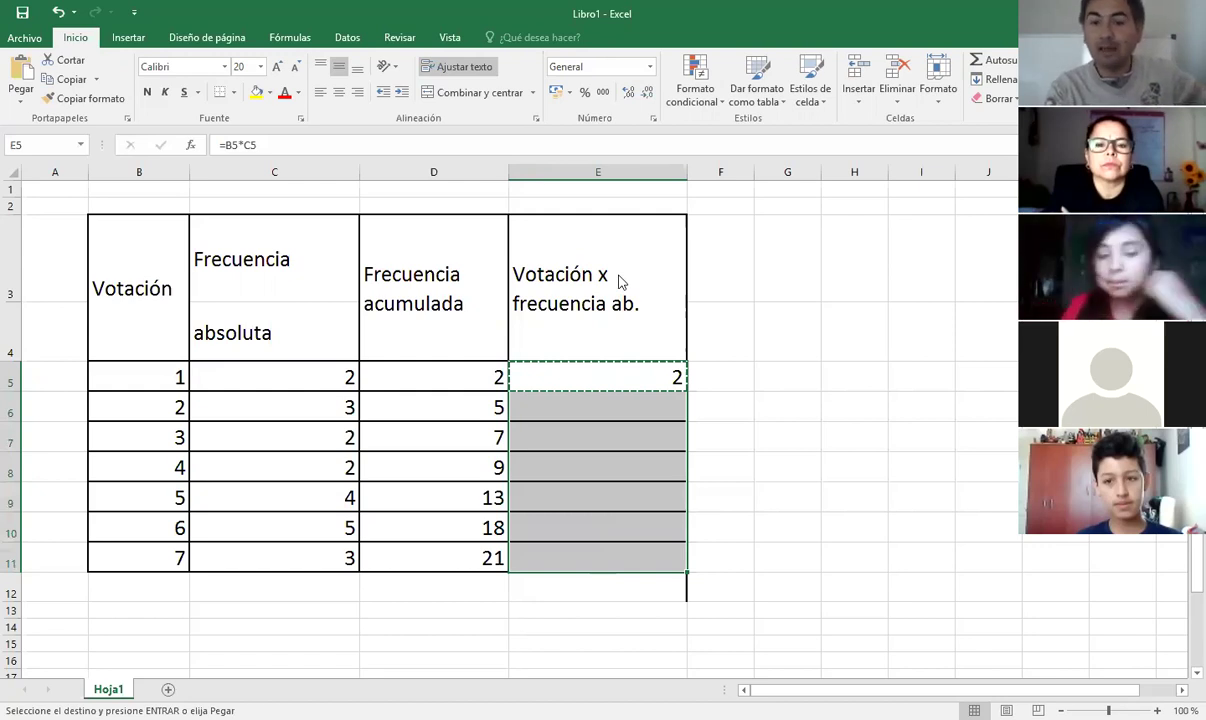
{"action": "key", "text": "ctrl+v"}
{"action": "left_click", "coordinate": [600, 641]}
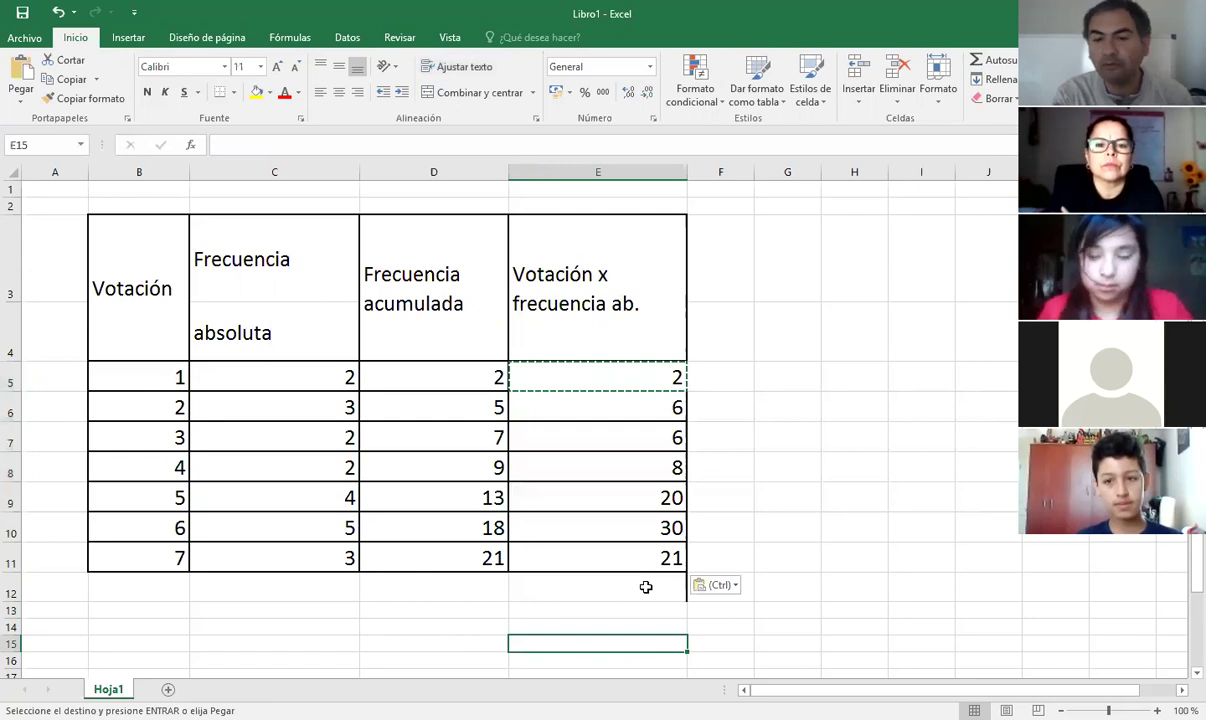
{"action": "left_click", "coordinate": [646, 587]}
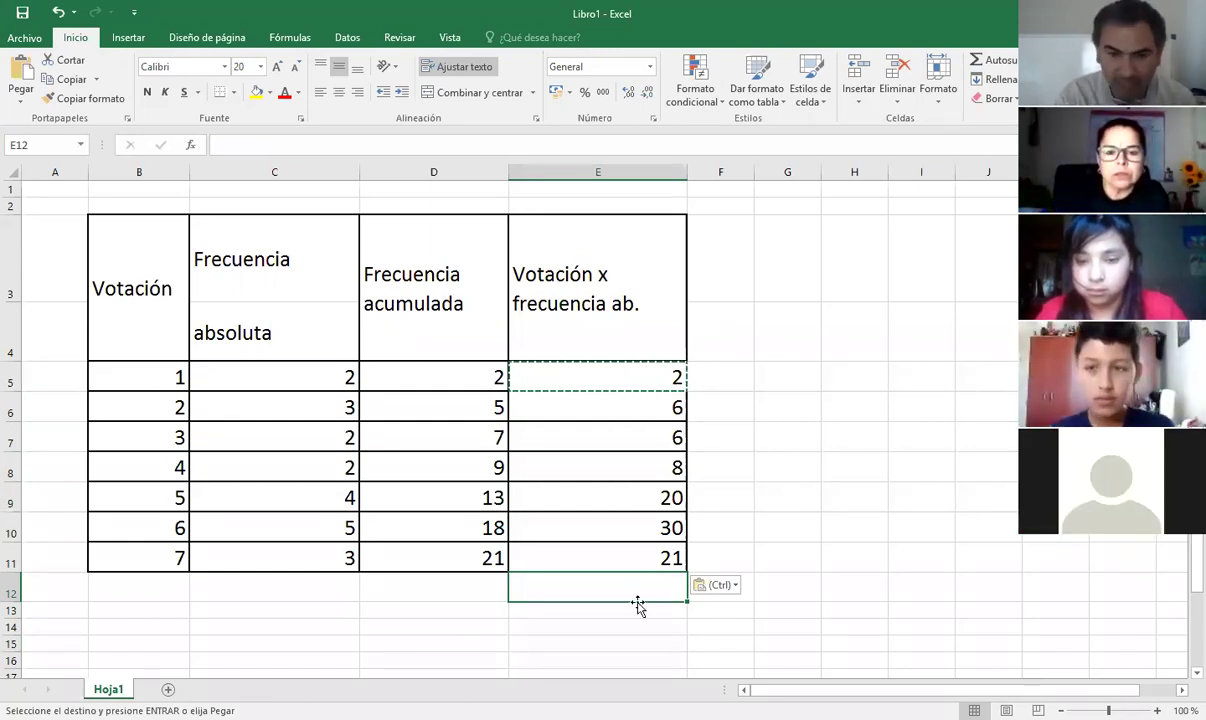
{"action": "key", "text": "alt+equal"}
{"action": "key", "text": "Return"}
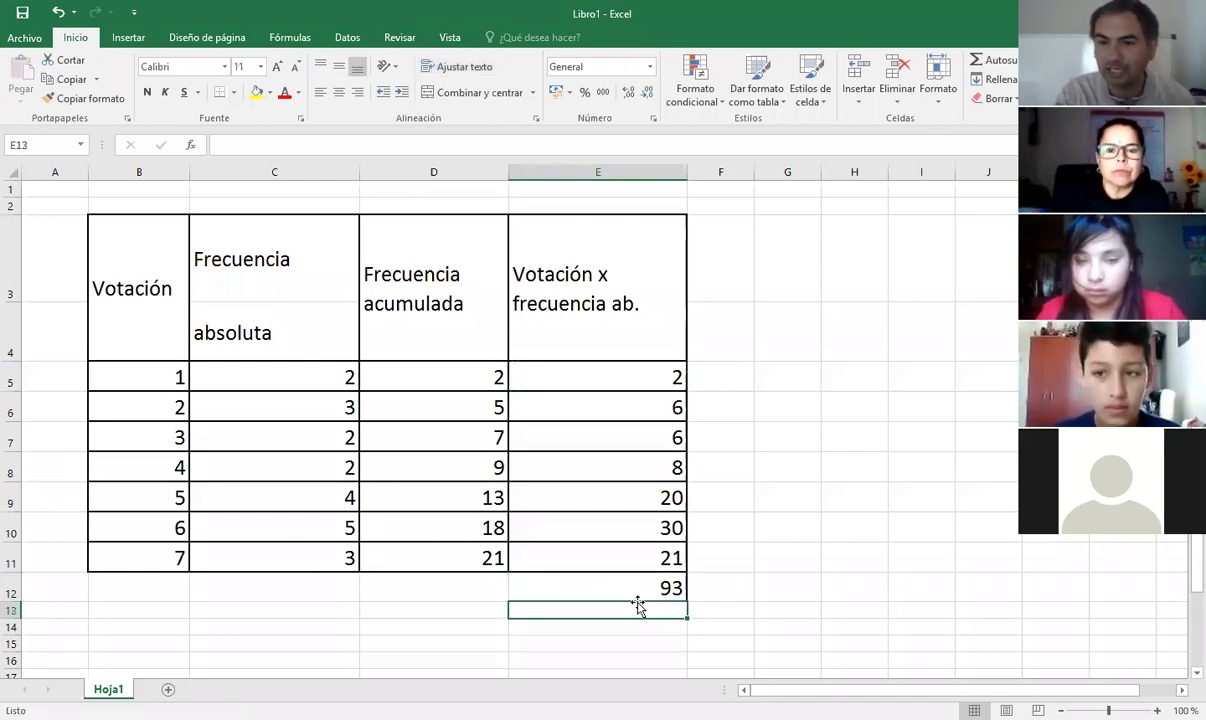
{"action": "left_click", "coordinate": [56, 12]}
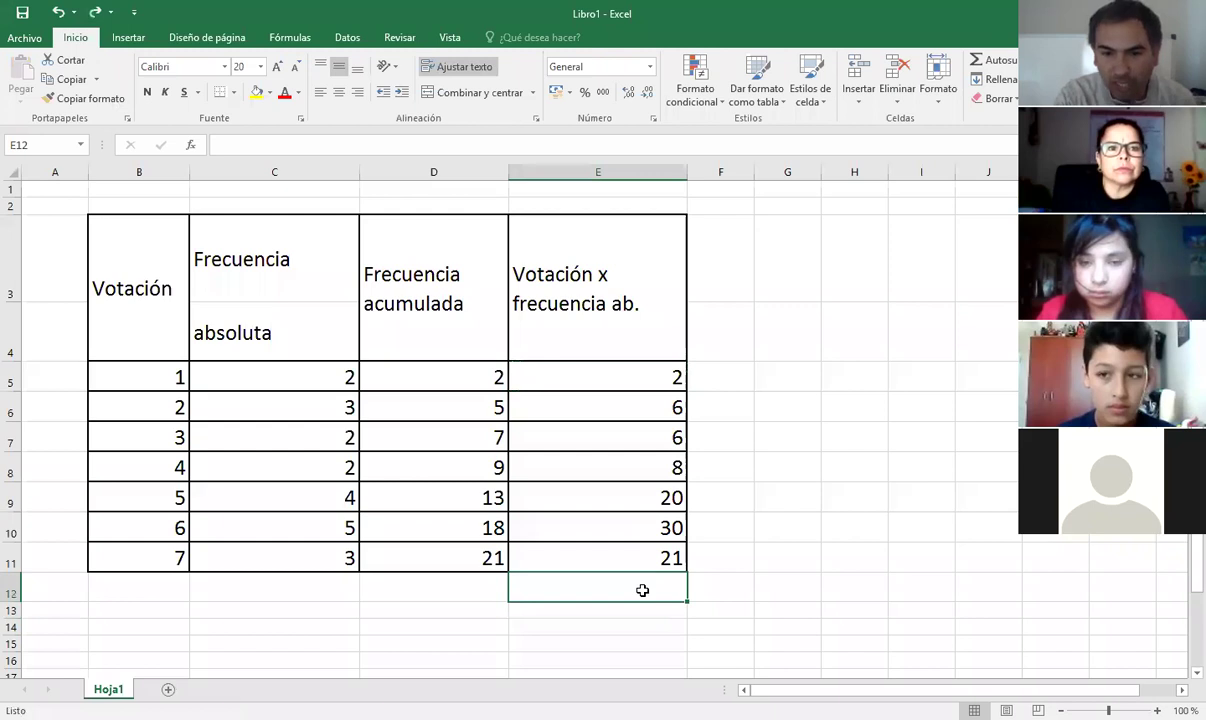
Total the Votación x frecuencia ab. column in E12 with =SUMA(E5:E11)
{"action": "left_click", "coordinate": [1005, 62]}
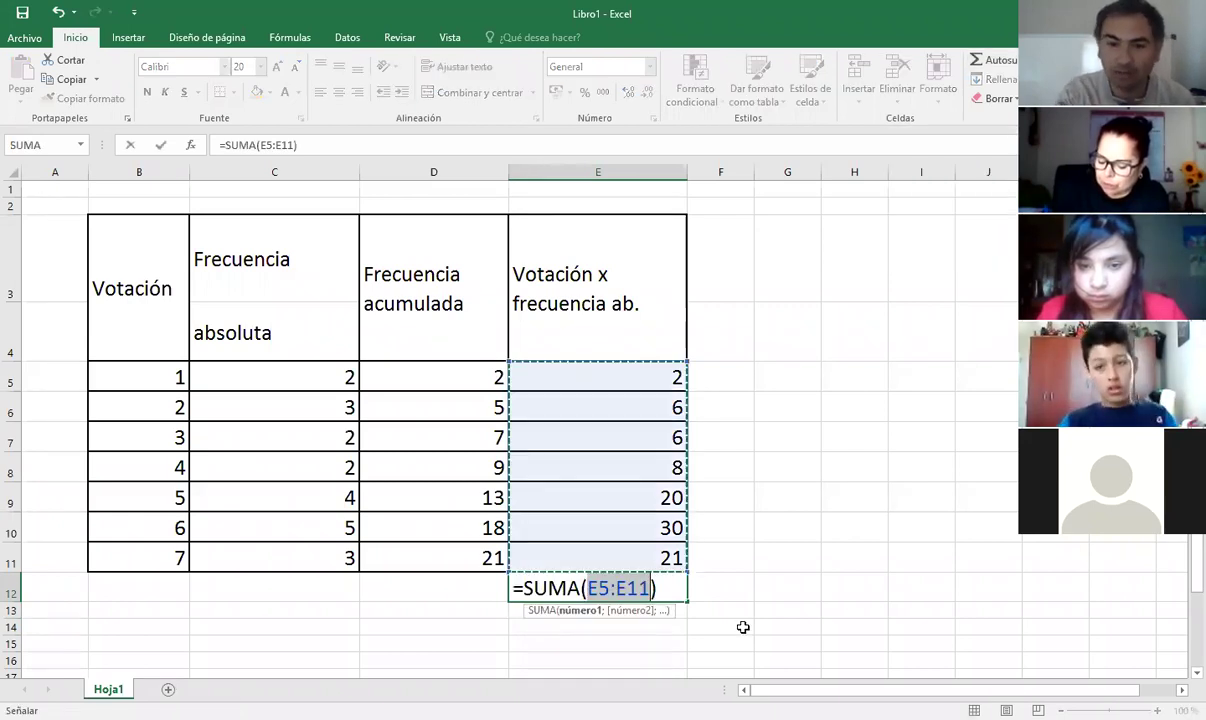
{"action": "key", "text": "Return"}
Enter the label Promedio in E13, directly beneath the column total
{"action": "scroll", "coordinate": [598, 577], "scroll_direction": "down", "scroll_amount": 1}
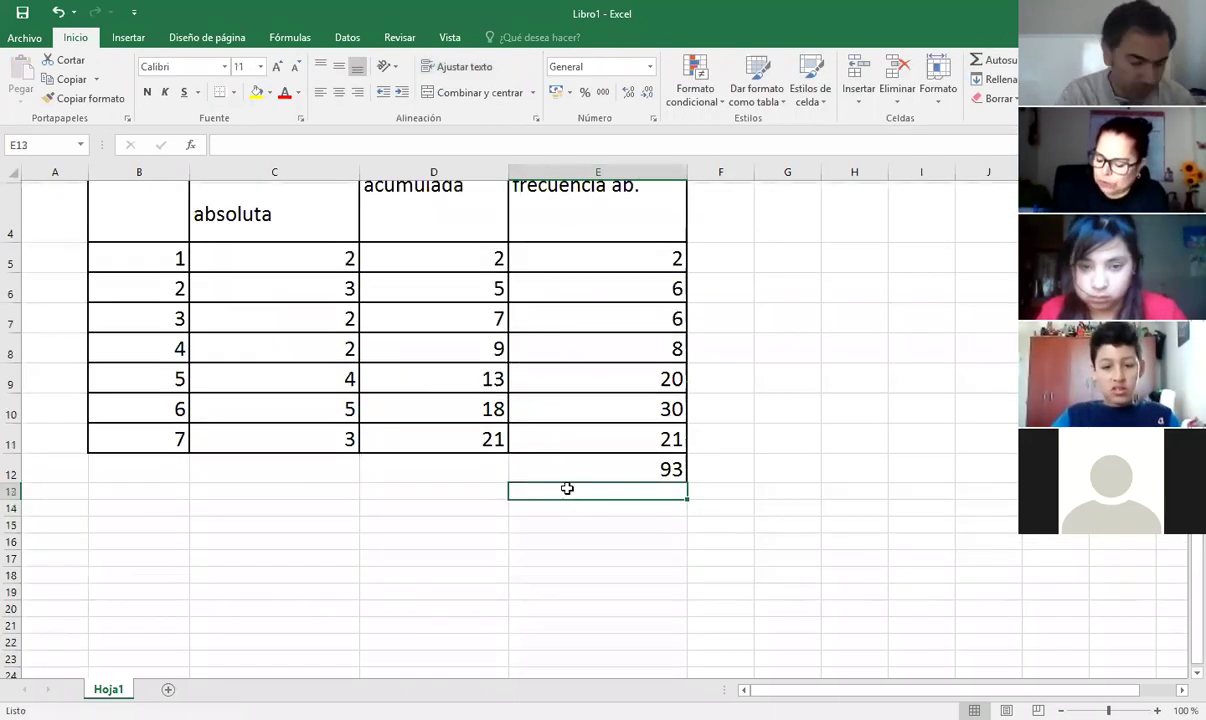
{"action": "type", "text": "P"}
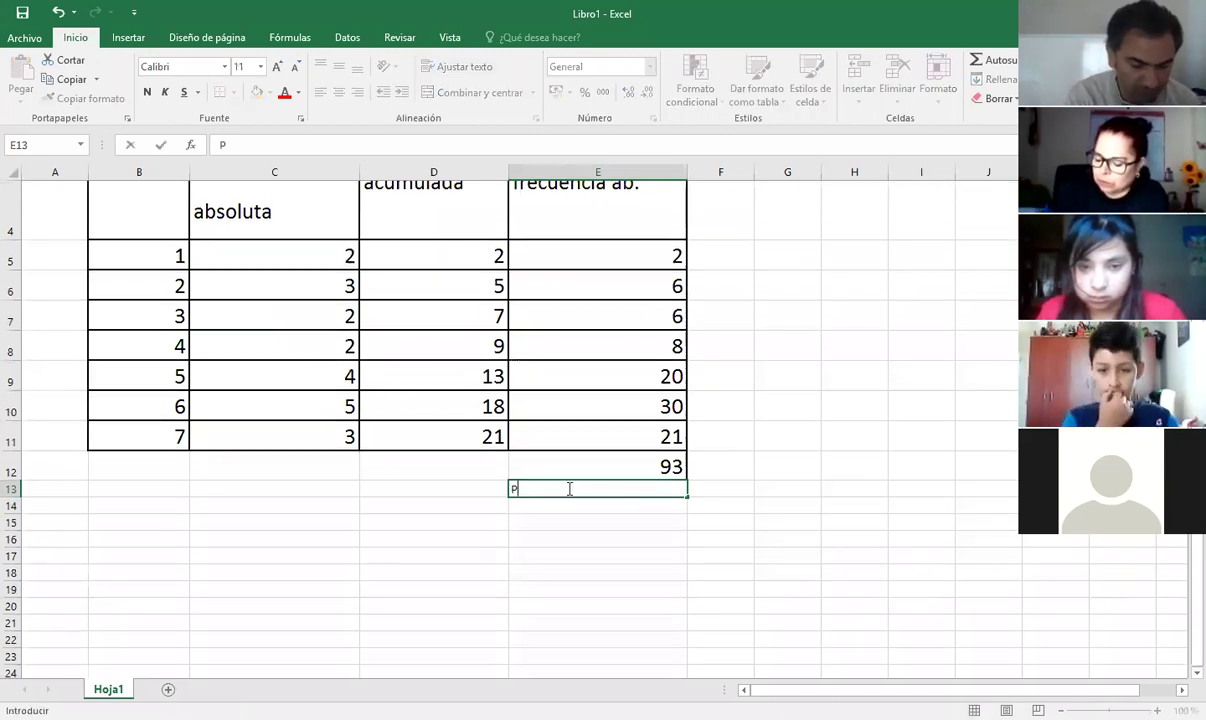
{"action": "type", "text": "romed"}
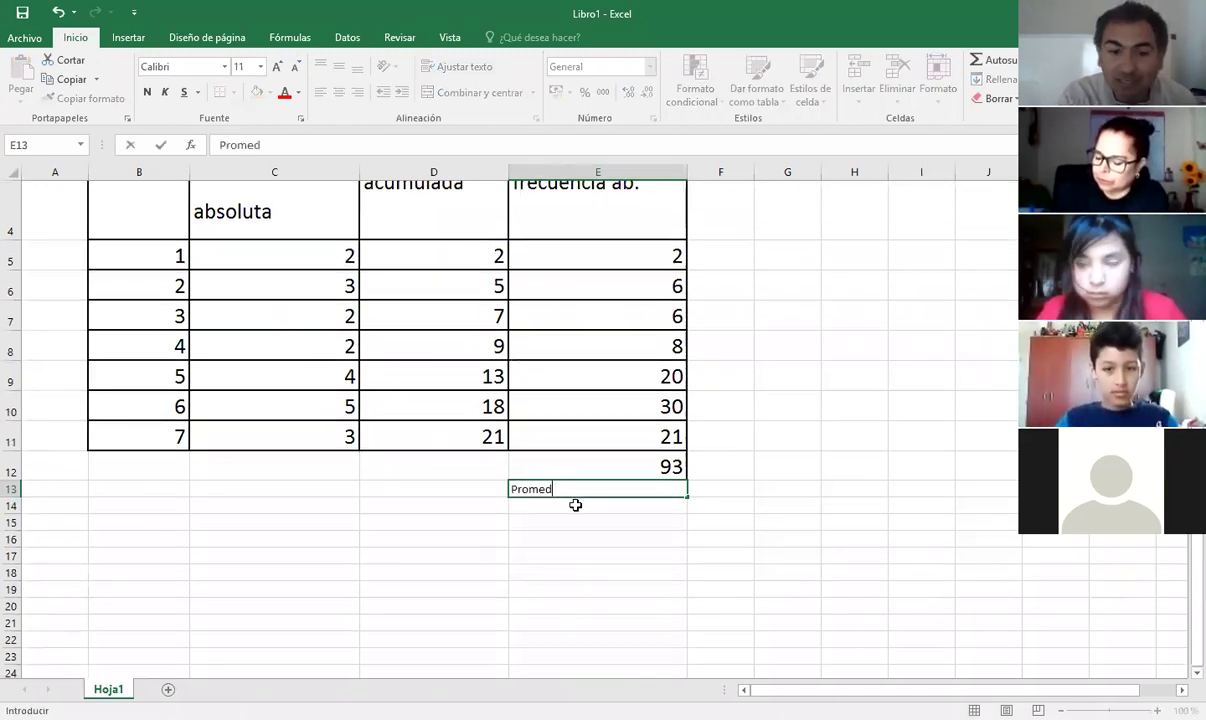
{"action": "type", "text": "io"}
{"action": "key", "text": "Return"}
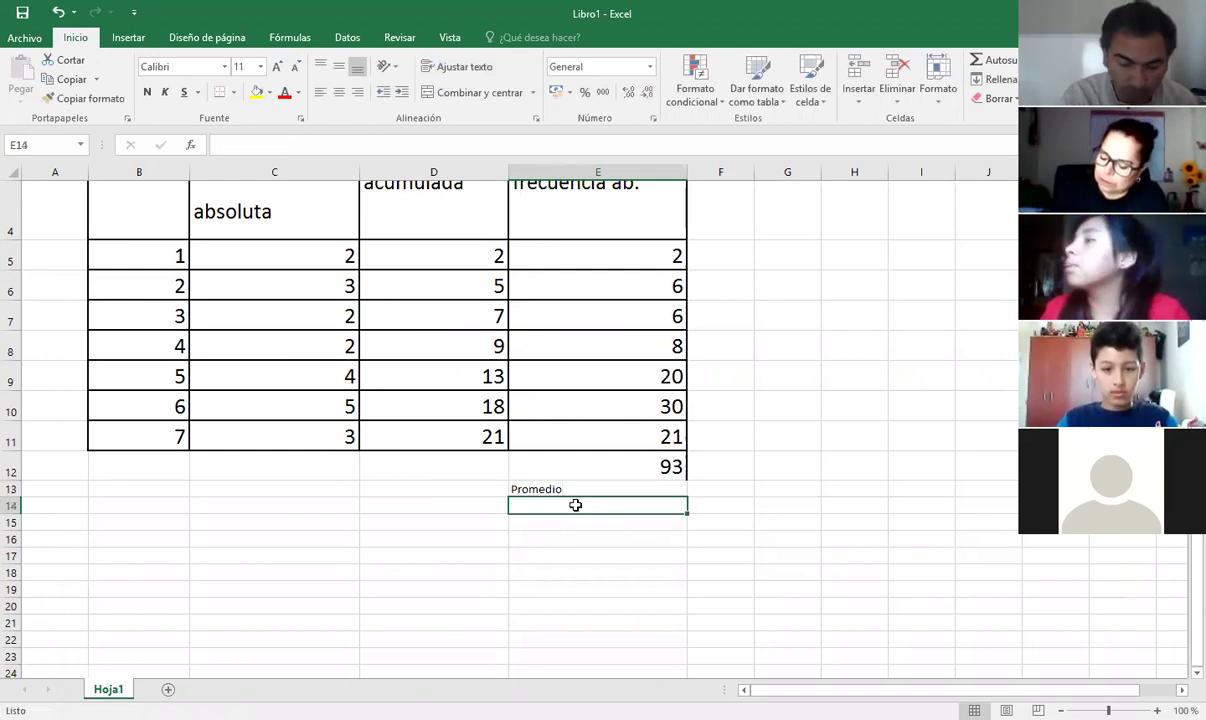
Calculate the average in E14, below the Promedio label, with the formula =93/21
{"action": "type", "text": "="}
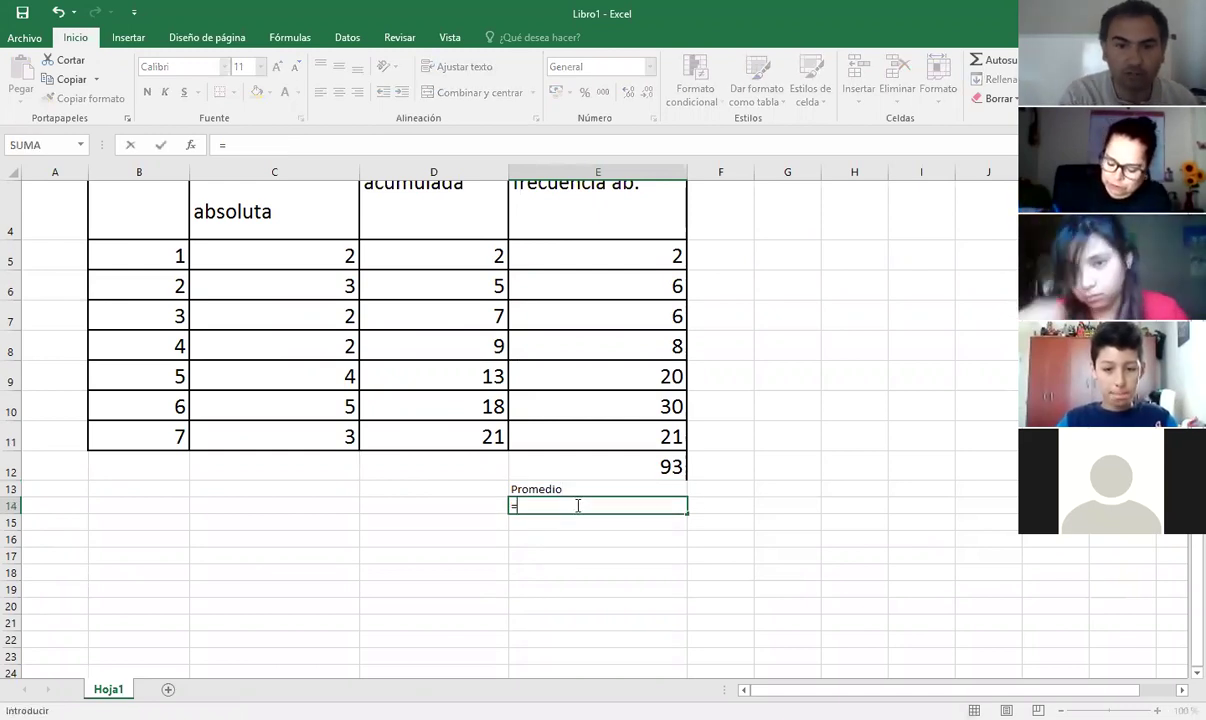
{"action": "scroll", "coordinate": [575, 505], "scroll_direction": "up", "scroll_amount": 1}
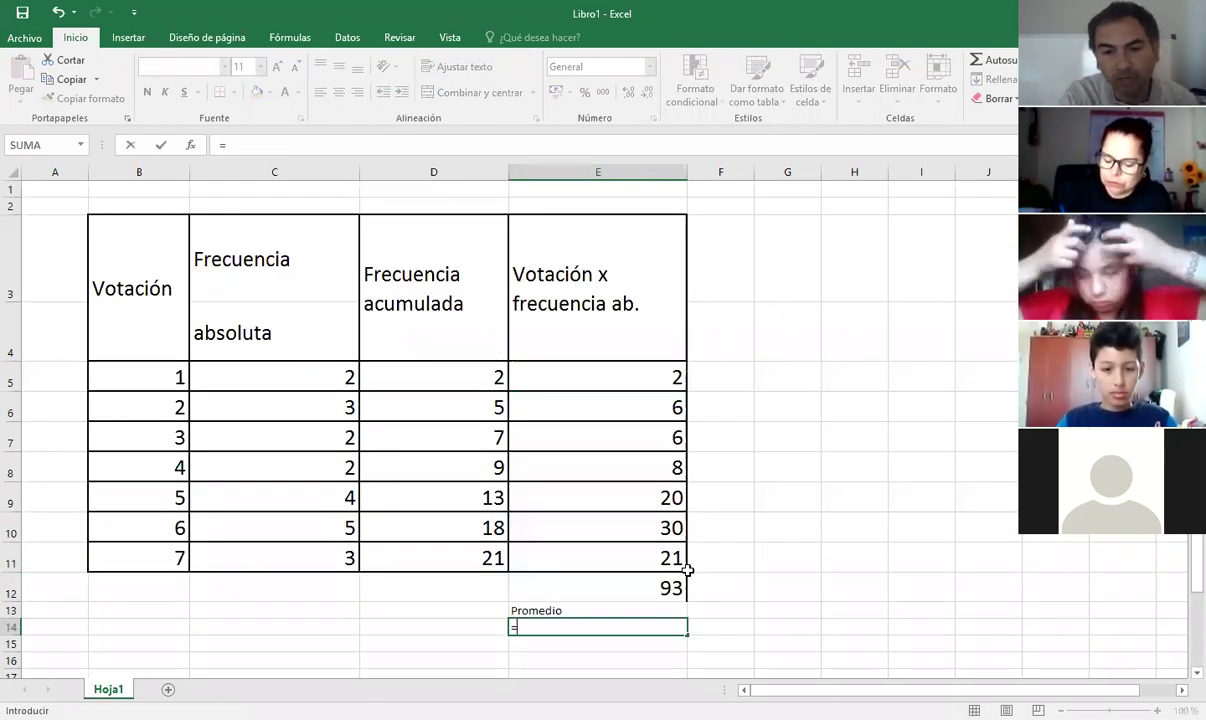
{"action": "type", "text": "93/21"}
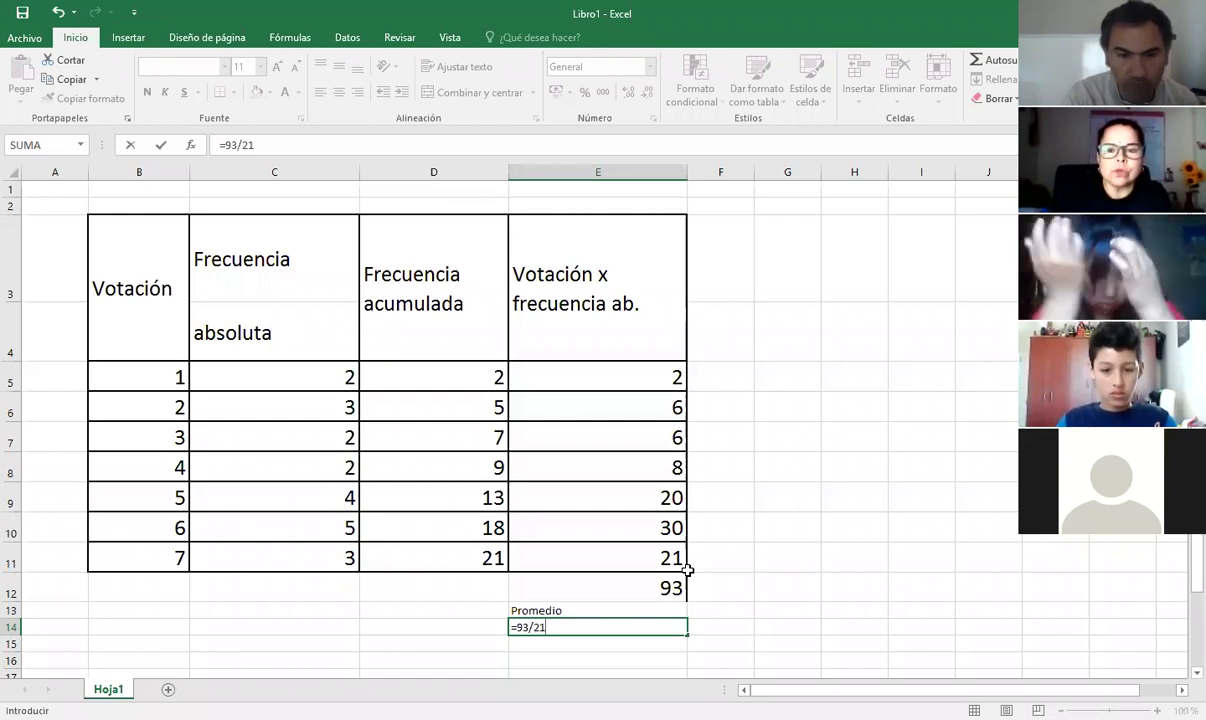
{"action": "key", "text": "Return"}
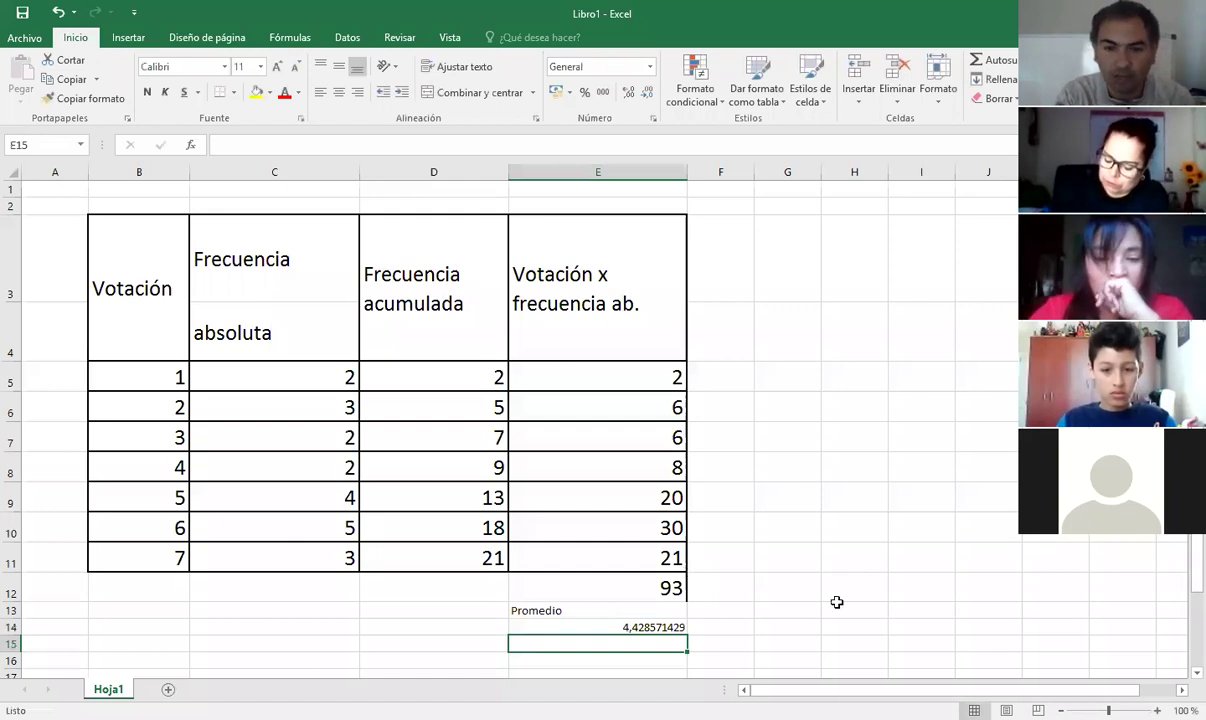
Review the product formula in E5 and the total formula in E12 of the Votación x frecuencia ab. column
{"action": "scroll", "coordinate": [837, 602], "scroll_direction": "down", "scroll_amount": 2}
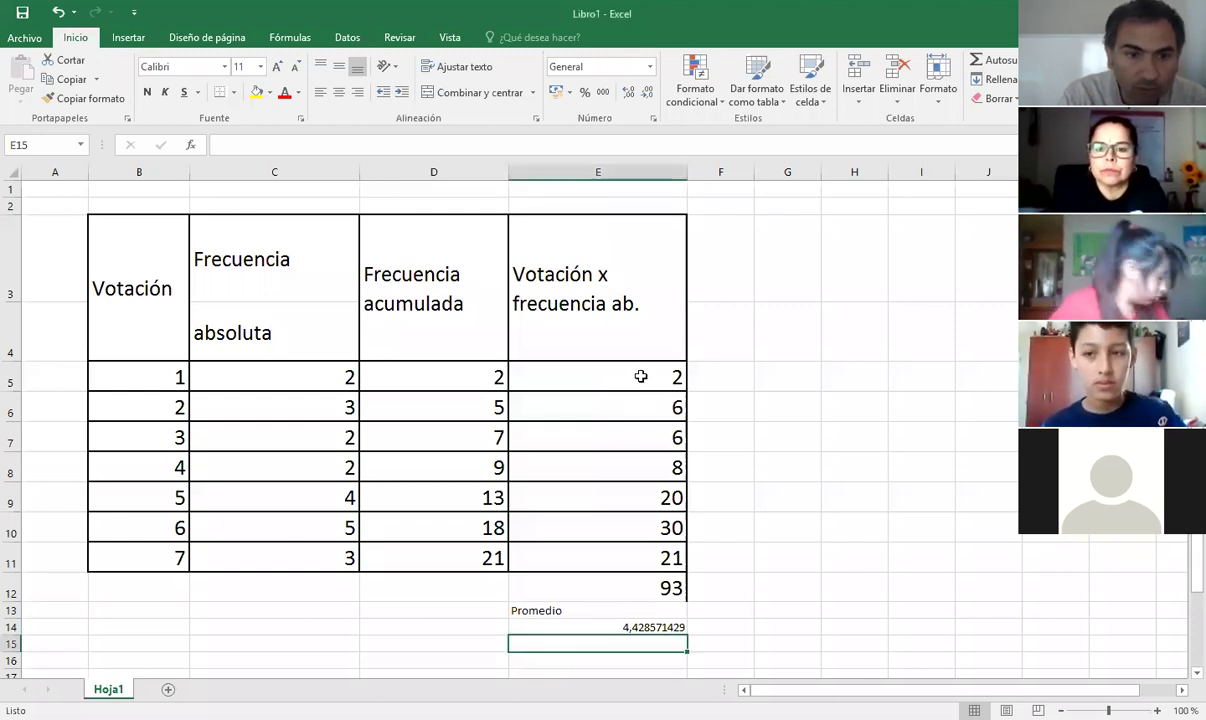
{"action": "double_click", "coordinate": [640, 376]}
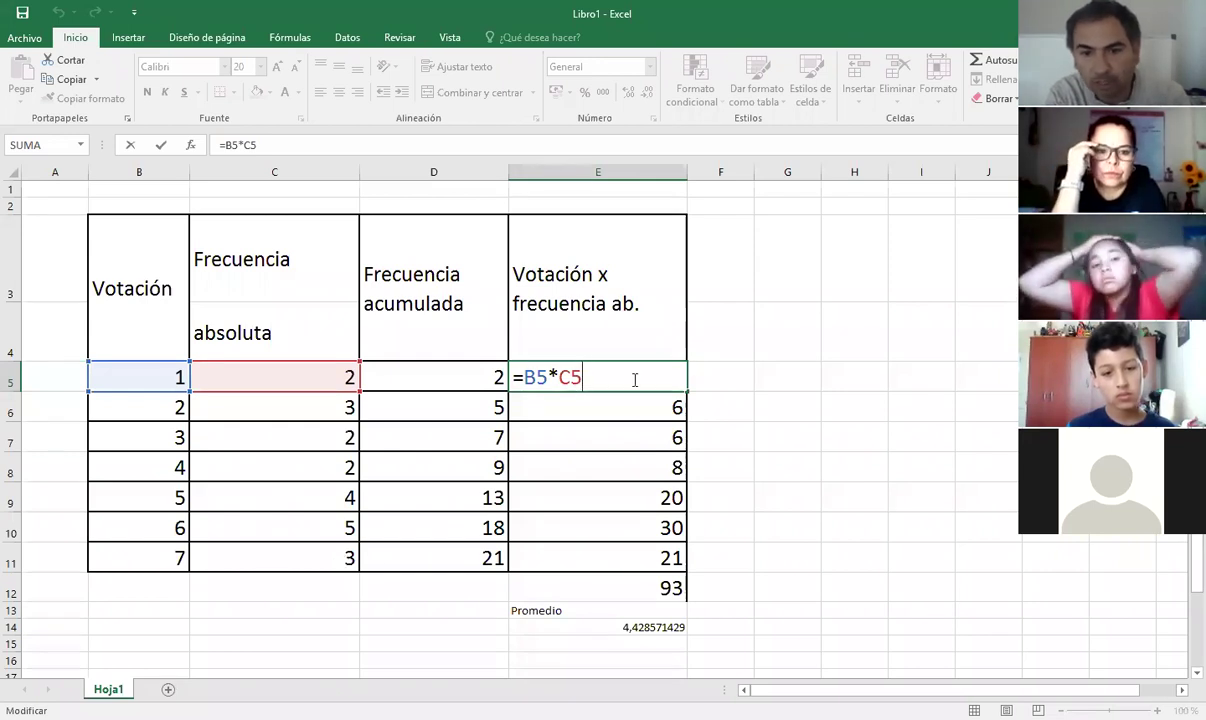
{"action": "left_click", "coordinate": [805, 404]}
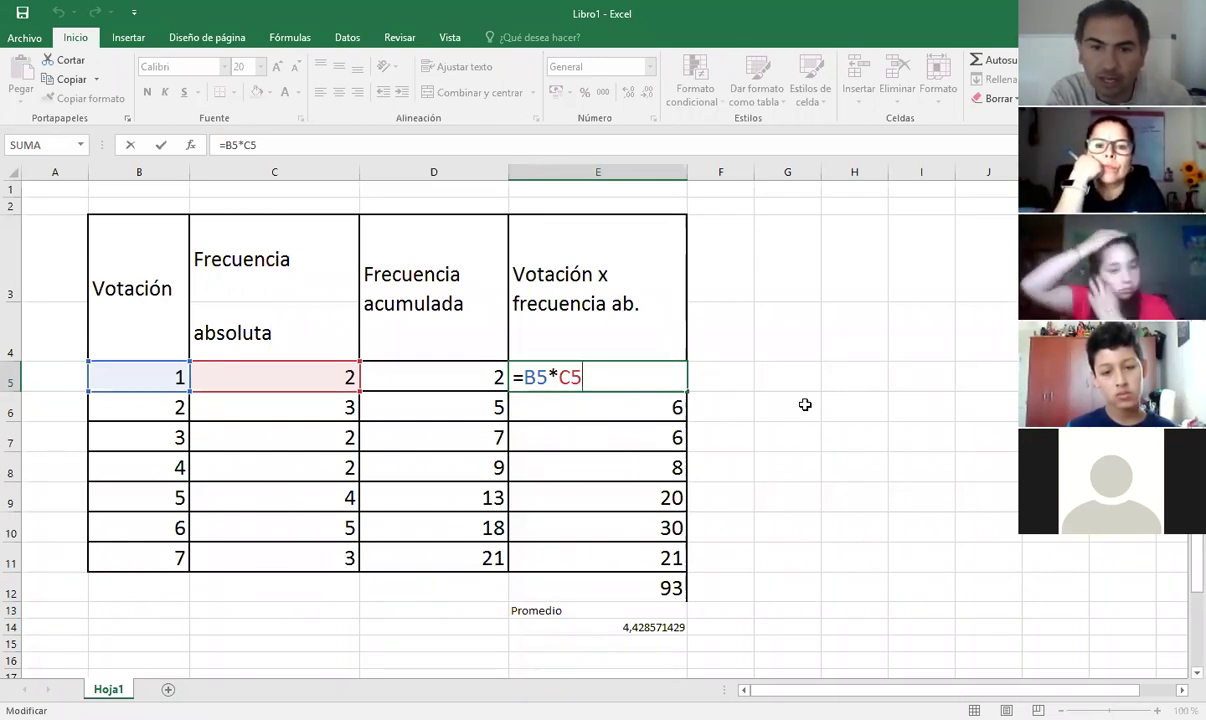
{"action": "left_click", "coordinate": [616, 374]}
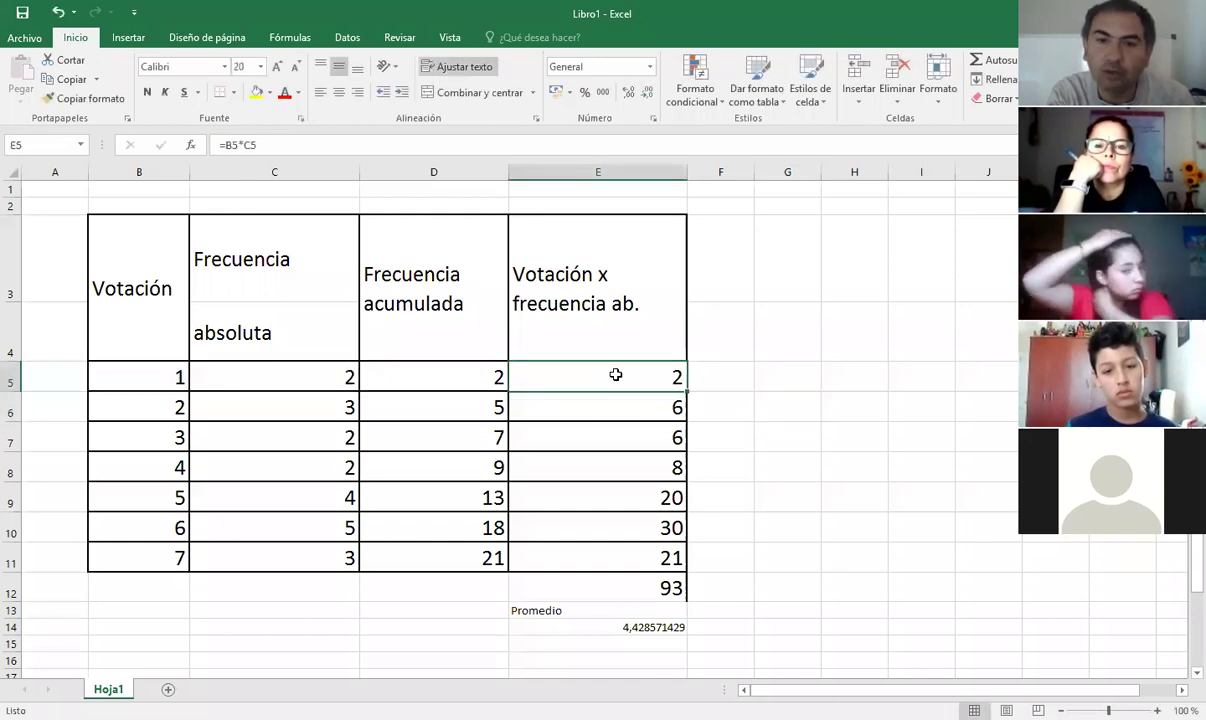
{"action": "right_click", "coordinate": [616, 375]}
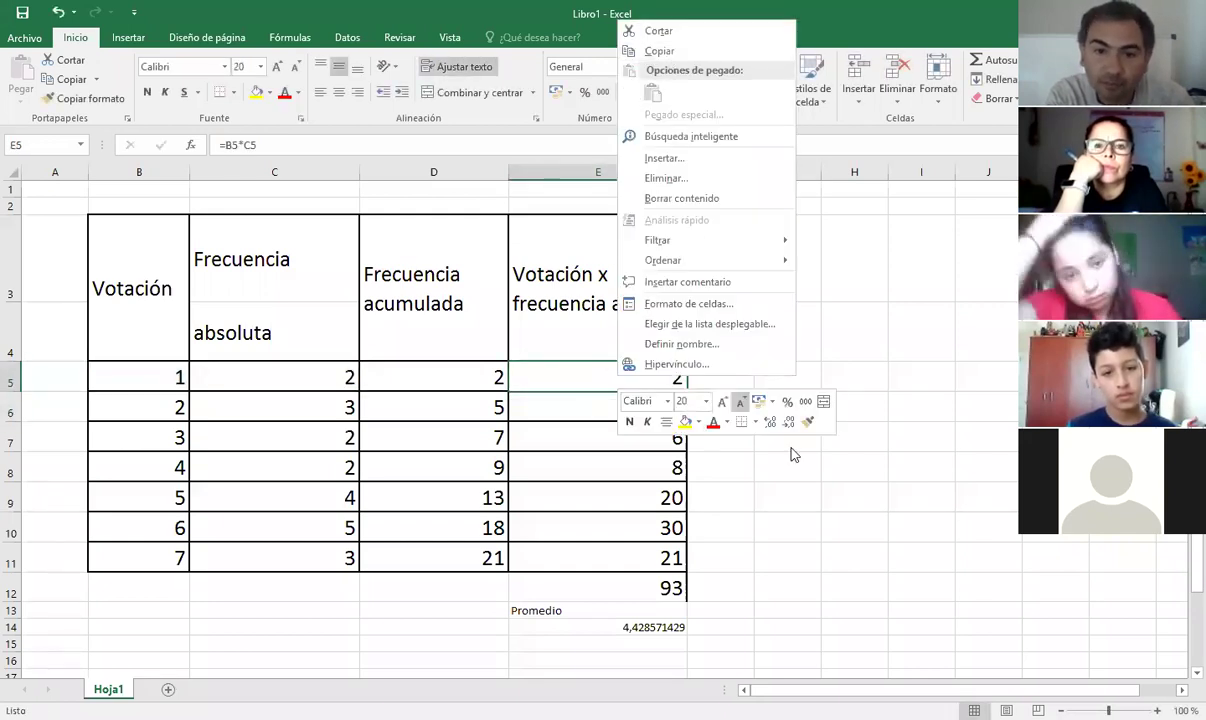
{"action": "key", "text": "Escape"}
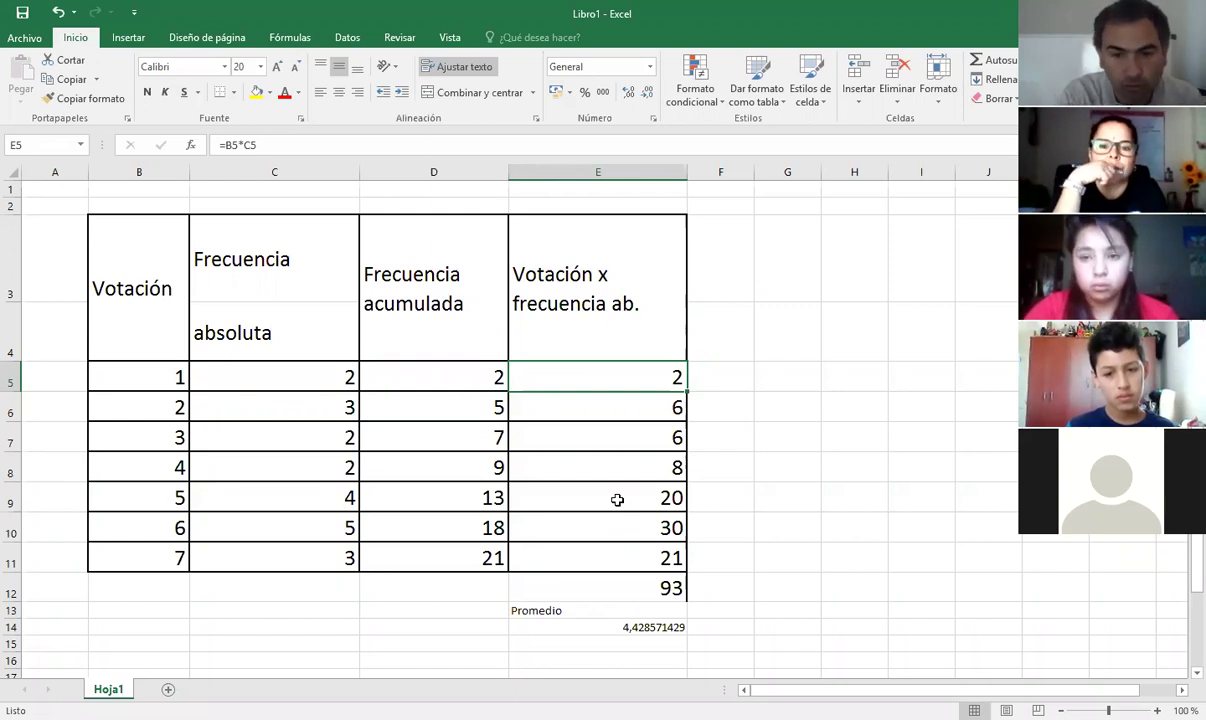
{"action": "left_click", "coordinate": [664, 591]}
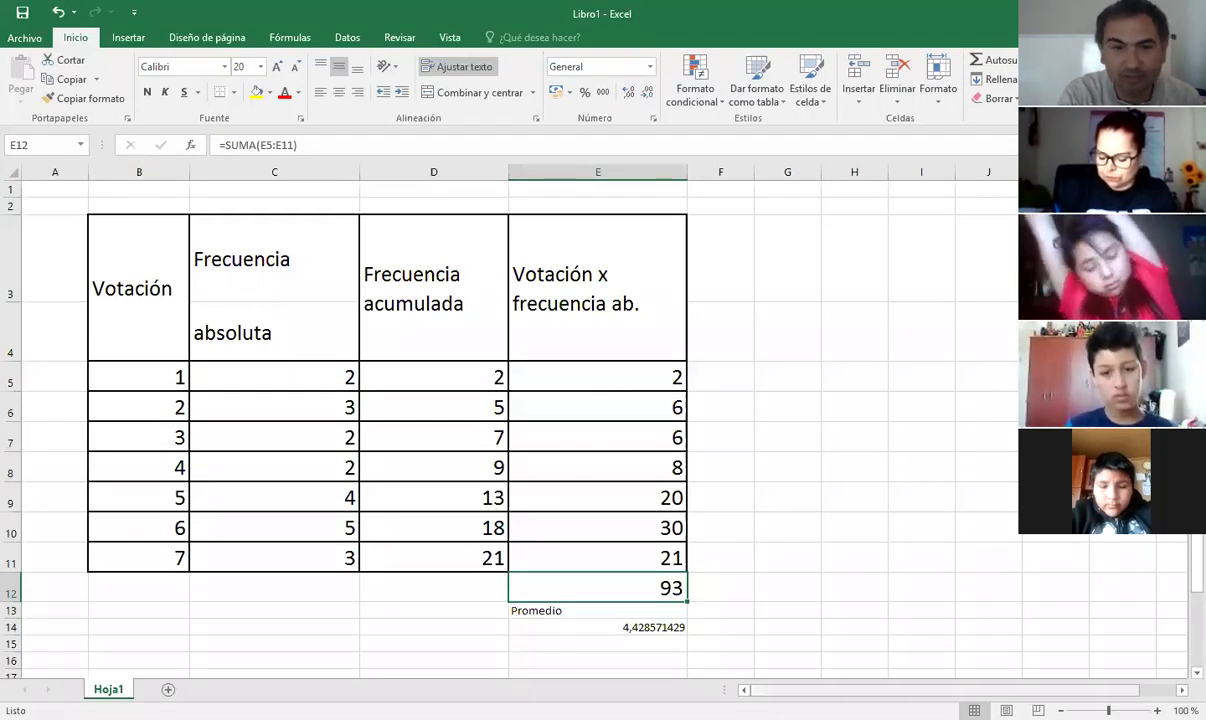
{"action": "scroll", "coordinate": [563, 400], "scroll_direction": "right", "scroll_amount": 1}
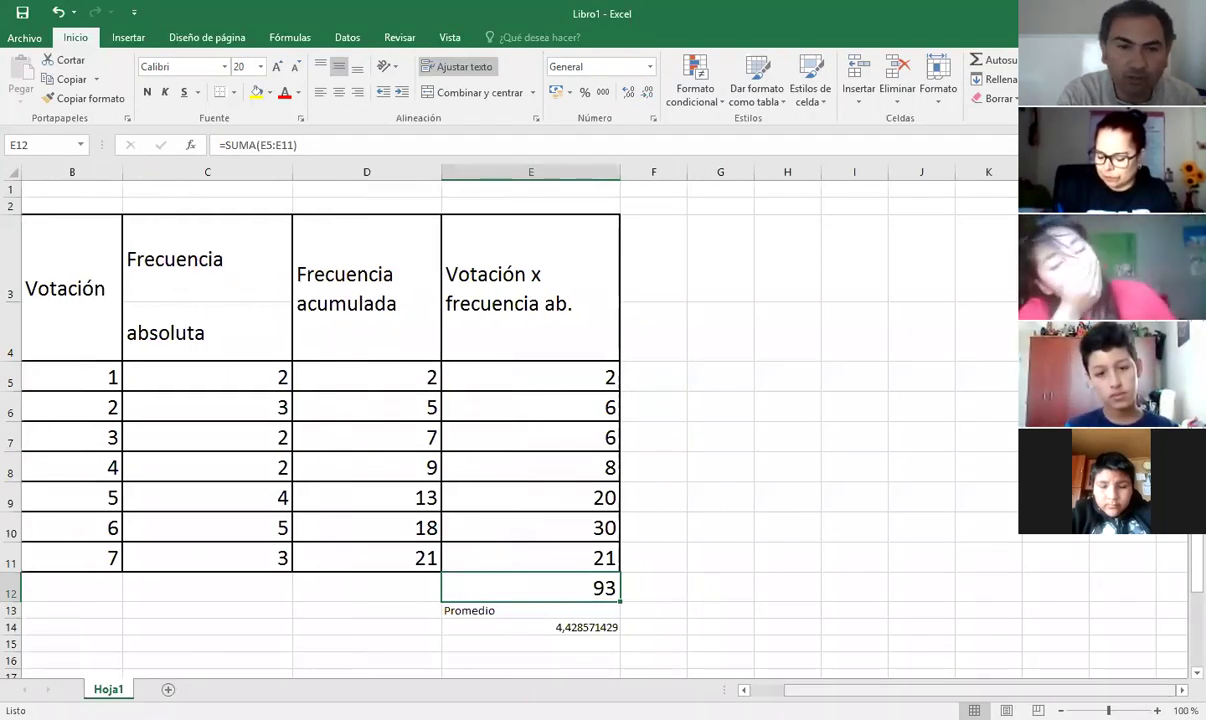
{"action": "scroll", "coordinate": [182, 337], "scroll_direction": "left", "scroll_amount": 1}
Bring up the recommended charts for the vote values and absolute frequencies in B5:C11
{"action": "left_click_drag", "start_coordinate": [153, 283], "coordinate": [228, 562]}
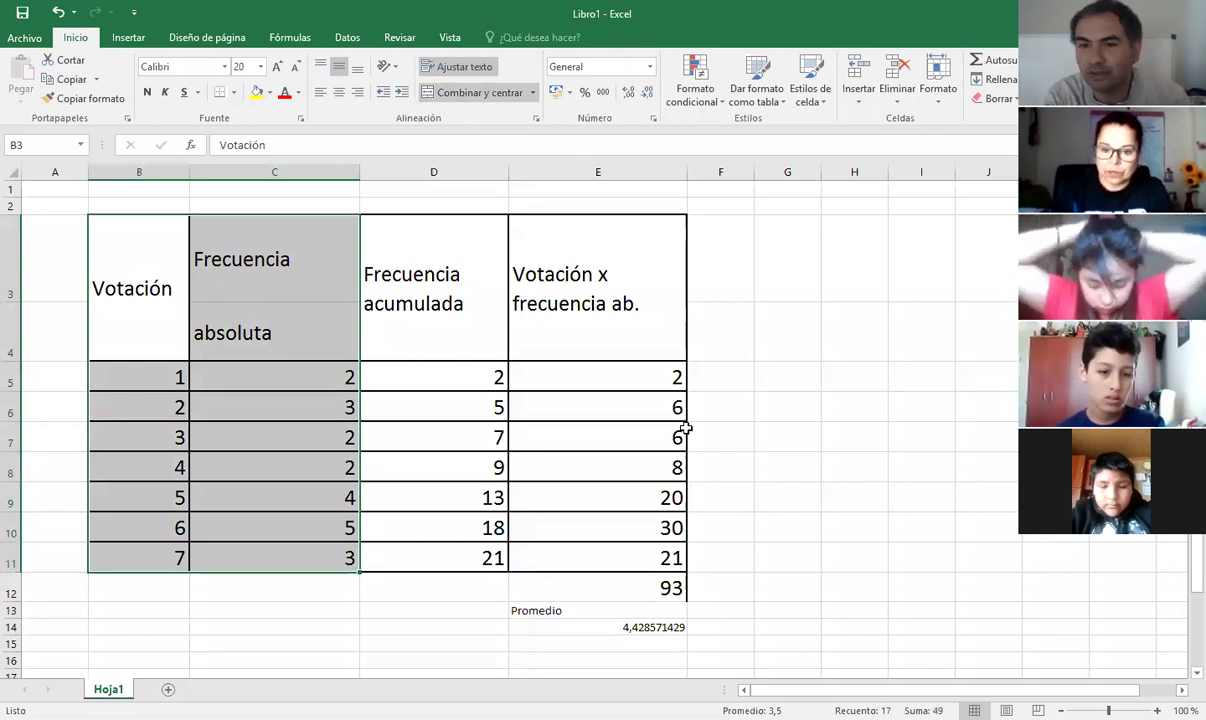
{"action": "left_click", "coordinate": [773, 441]}
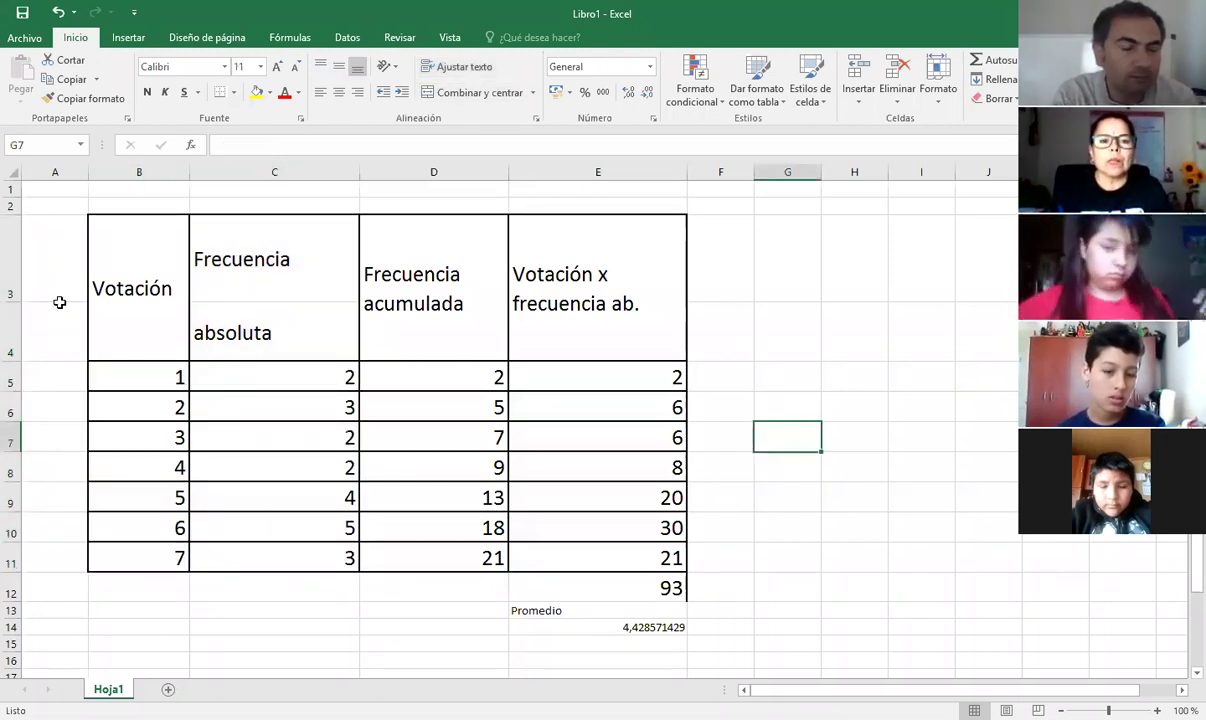
{"action": "left_click_drag", "start_coordinate": [140, 376], "coordinate": [235, 555]}
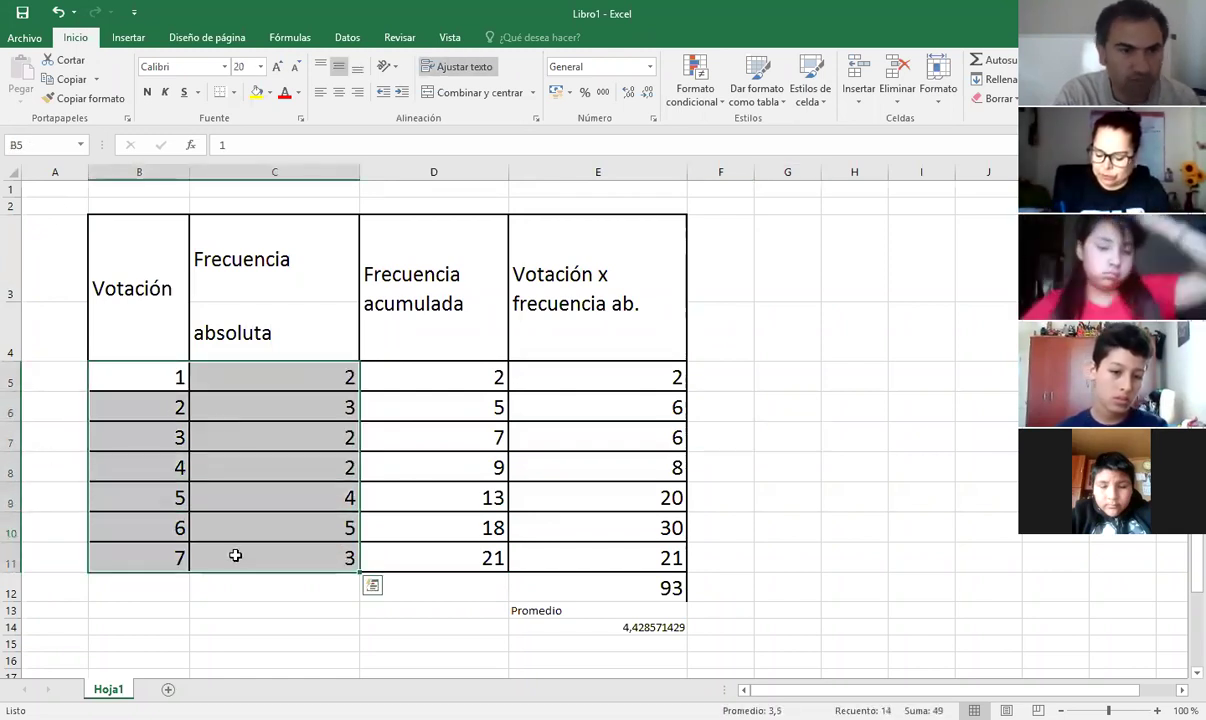
{"action": "left_click", "coordinate": [128, 37]}
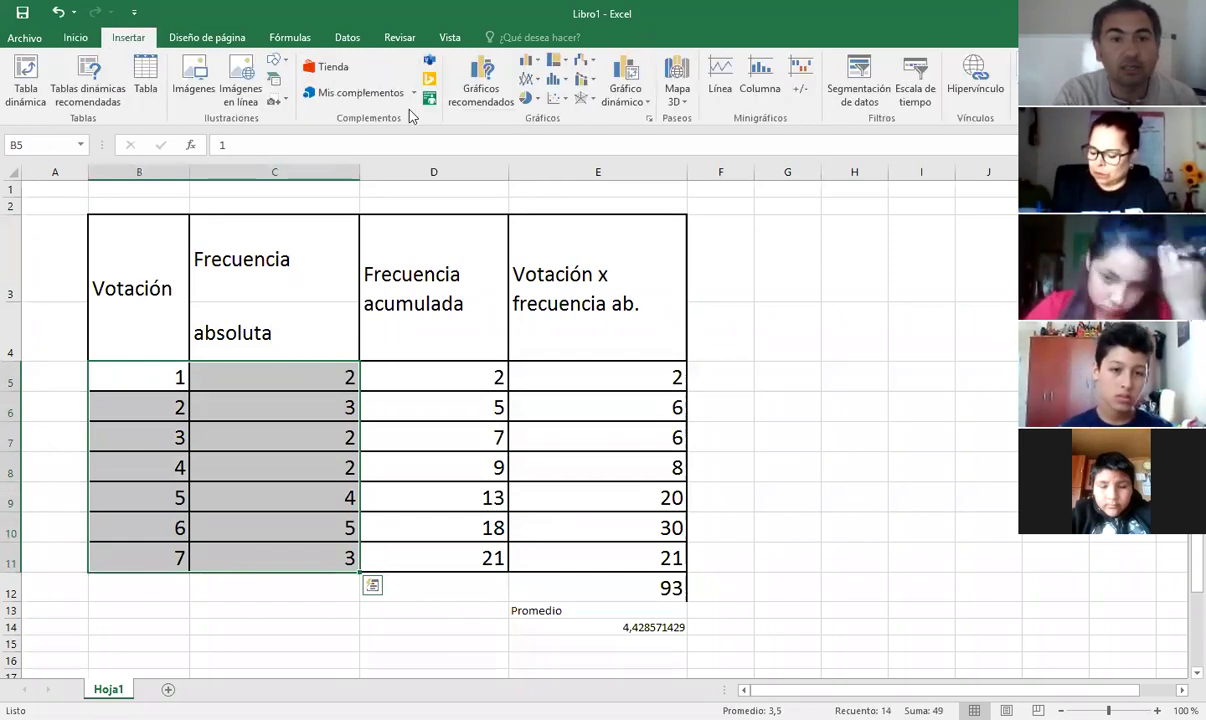
{"action": "left_click", "coordinate": [476, 86]}
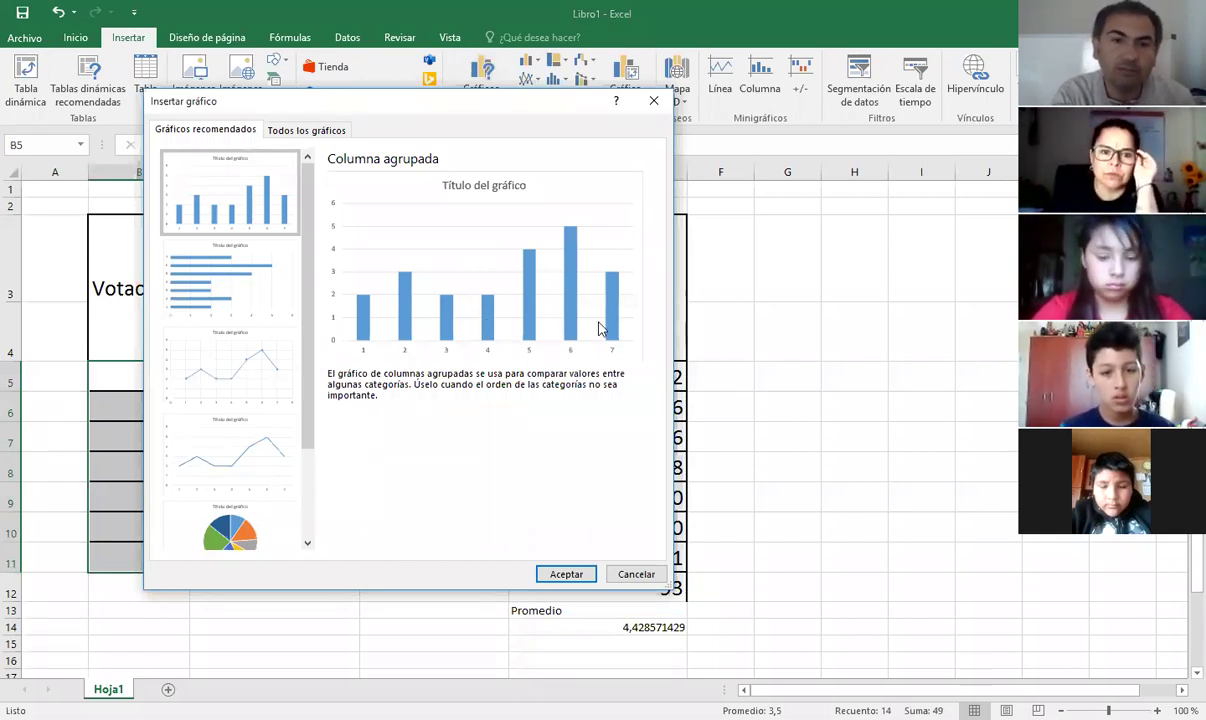
Compare the recommended Circular, Líneas, Dispersión and Pareto chart previews for the vote data
{"action": "scroll", "coordinate": [232, 470], "scroll_direction": "down", "scroll_amount": 1}
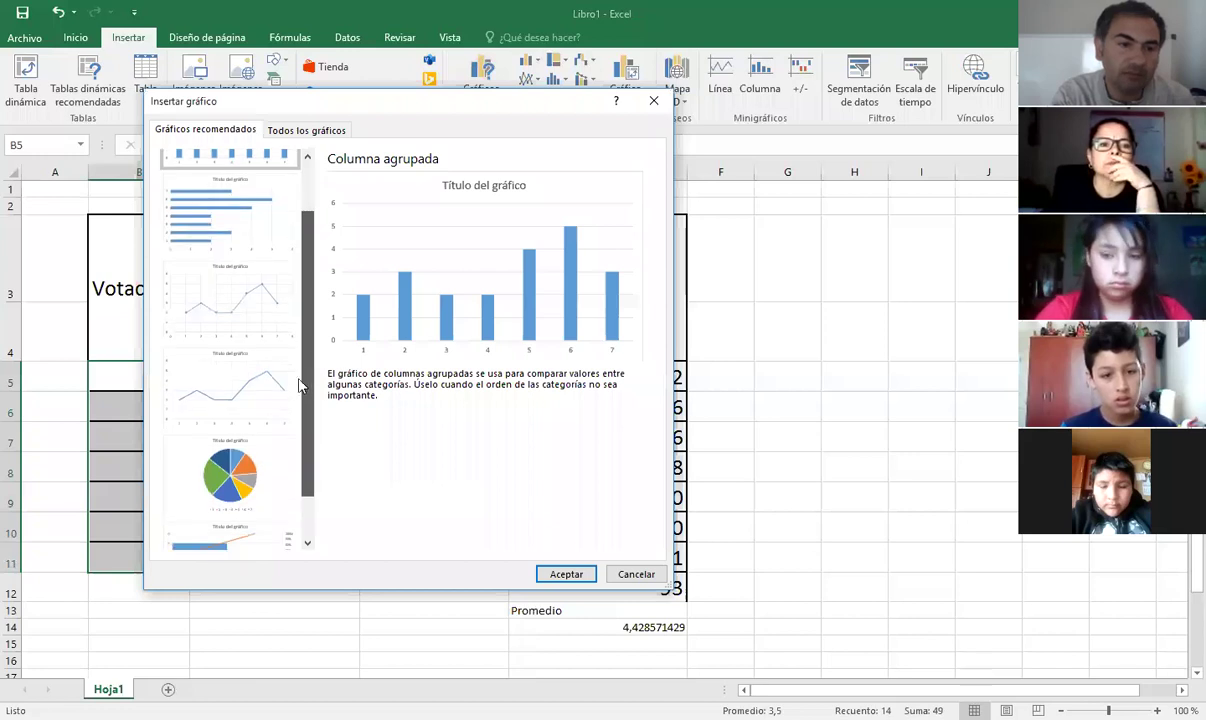
{"action": "left_click", "coordinate": [236, 474]}
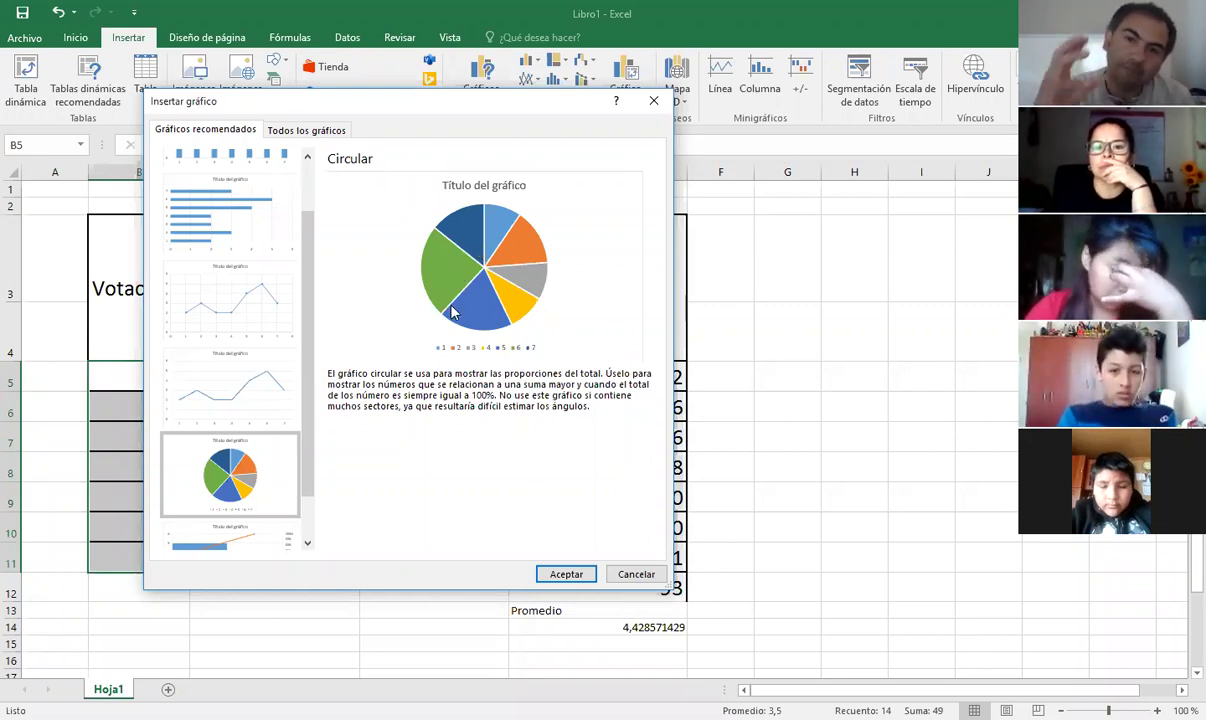
{"action": "left_click", "coordinate": [224, 381]}
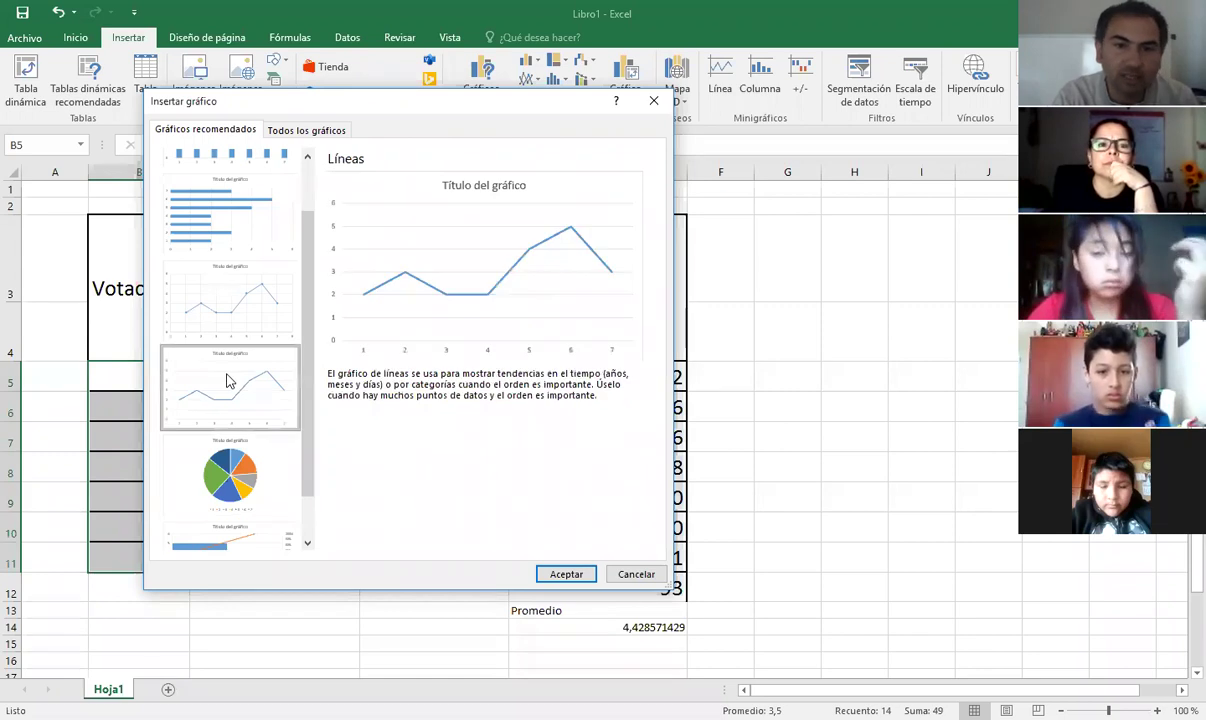
{"action": "left_click", "coordinate": [240, 288]}
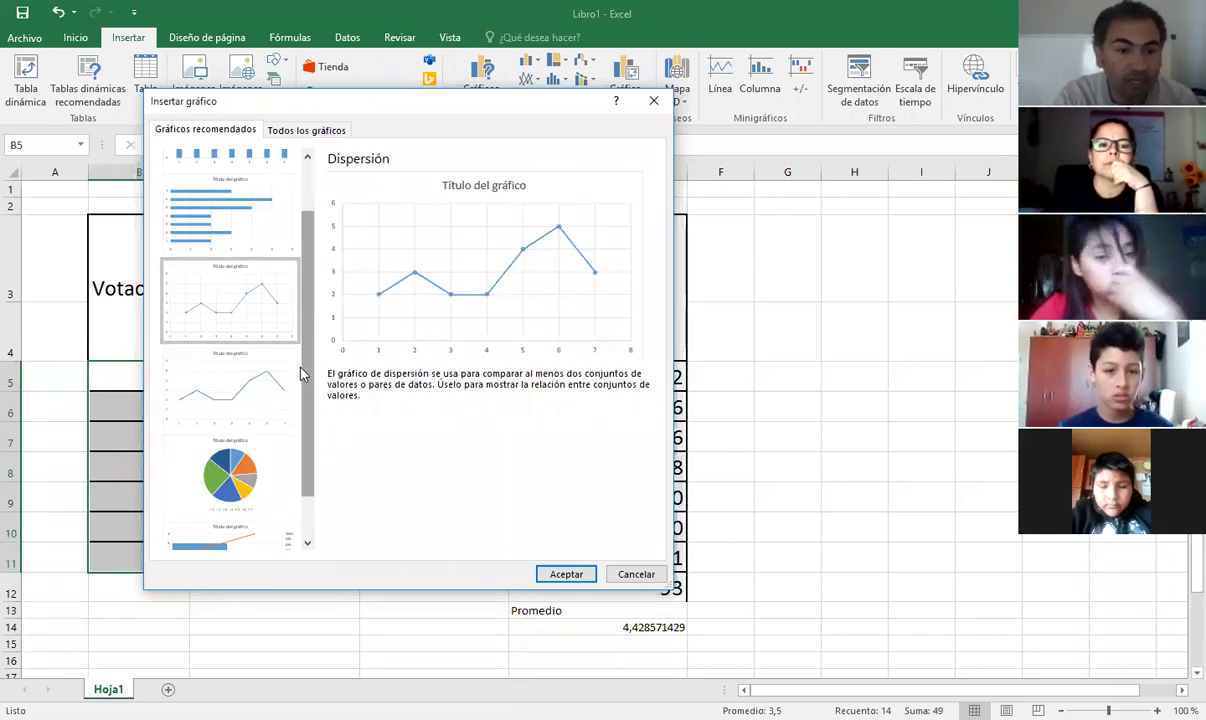
{"action": "scroll", "coordinate": [283, 346], "scroll_direction": "down", "scroll_amount": 1}
{"action": "left_click", "coordinate": [226, 508]}
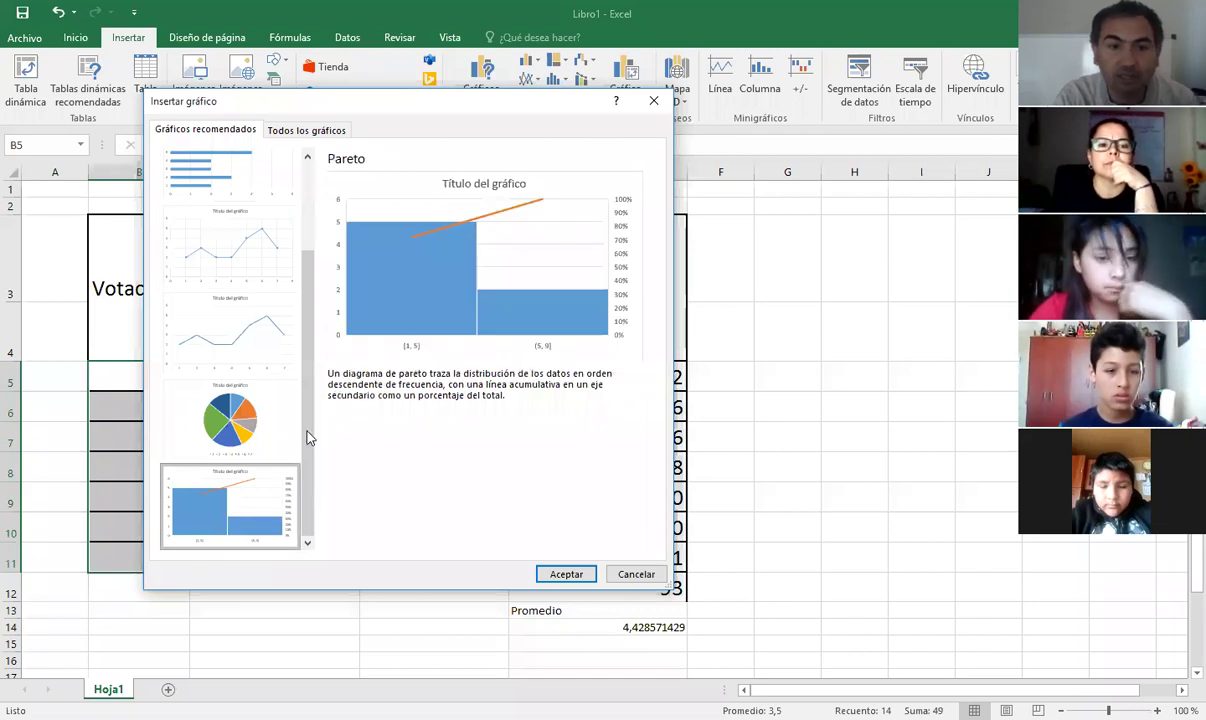
{"action": "scroll", "coordinate": [312, 375], "scroll_direction": "up", "scroll_amount": 2}
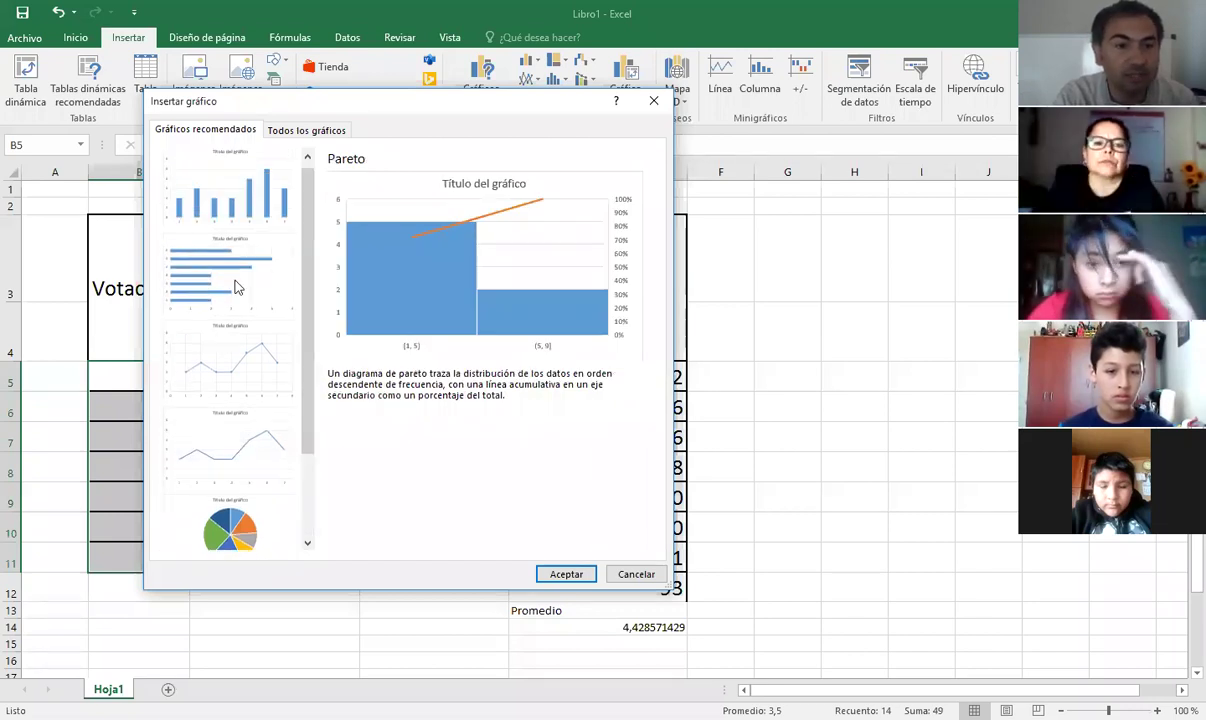
{"action": "scroll", "coordinate": [289, 280], "scroll_direction": "up", "scroll_amount": 1}
Insert the Columna agrupada chart of the vote data and place it beside the table, starting at column G
{"action": "left_click", "coordinate": [240, 198]}
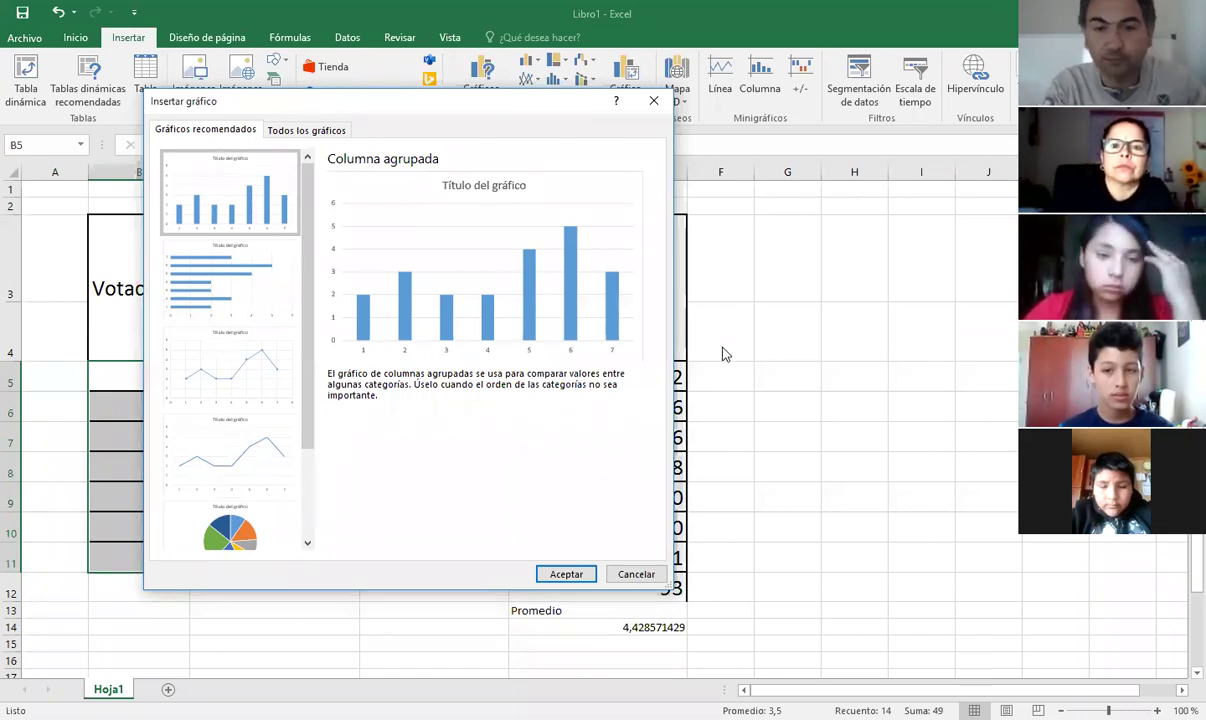
{"action": "left_click", "coordinate": [565, 575]}
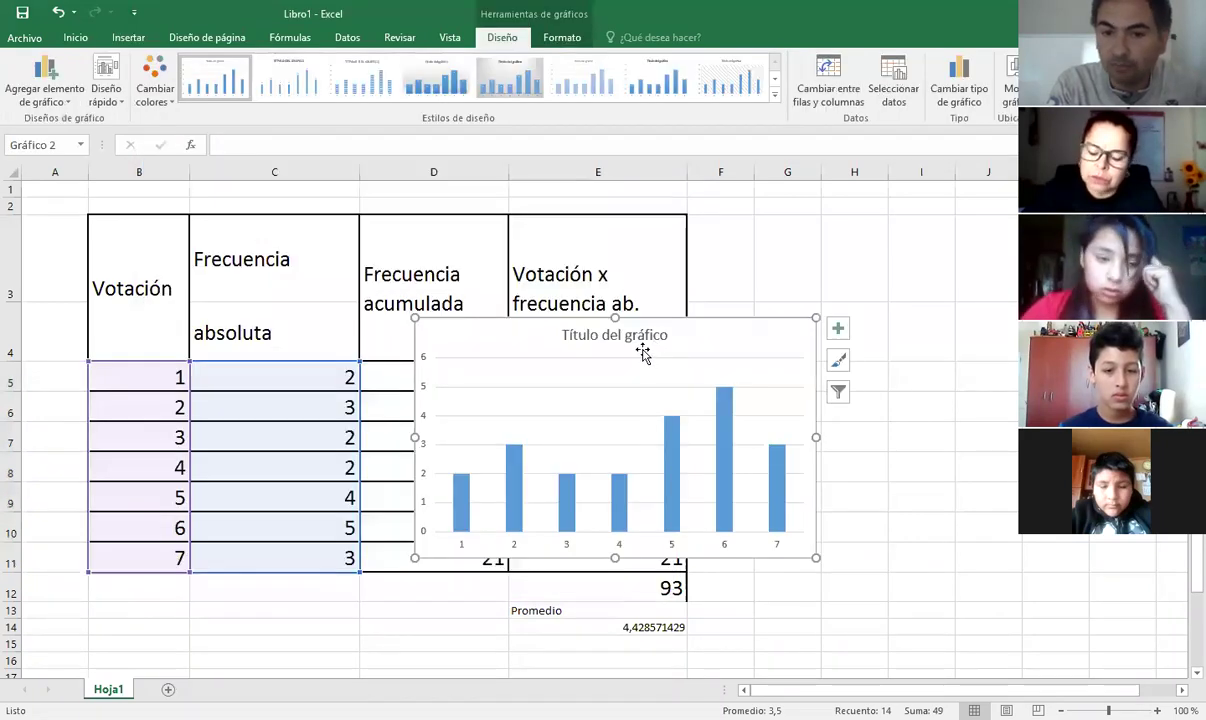
{"action": "left_click_drag", "start_coordinate": [701, 340], "coordinate": [873, 316]}
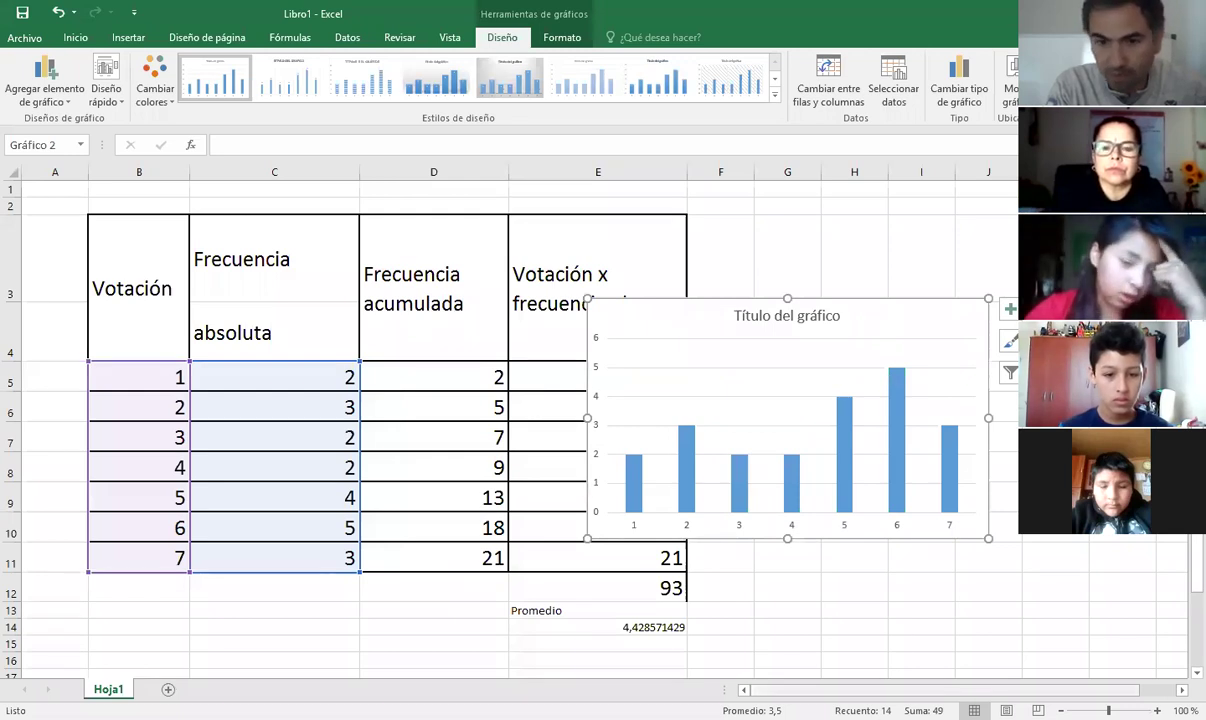
{"action": "scroll", "coordinate": [826, 326], "scroll_direction": "right", "scroll_amount": 1}
{"action": "left_click_drag", "start_coordinate": [826, 326], "coordinate": [998, 290]}
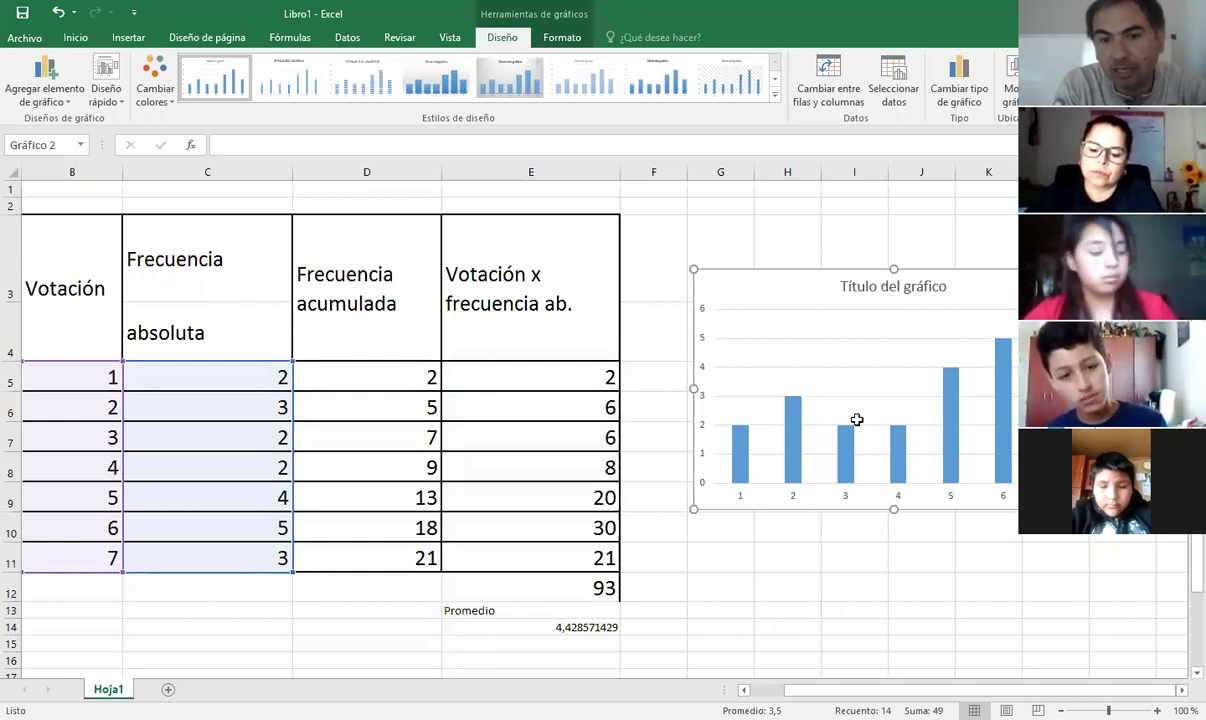
{"action": "left_click", "coordinate": [910, 550]}
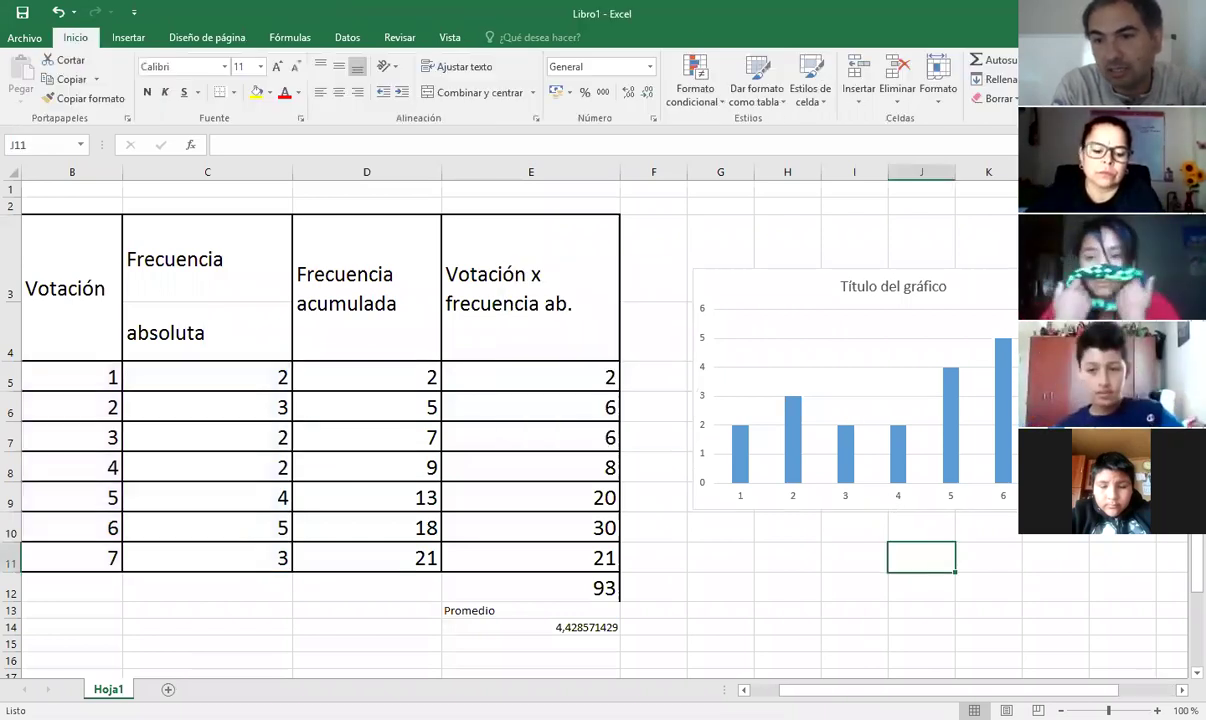
{"action": "left_click", "coordinate": [764, 363]}
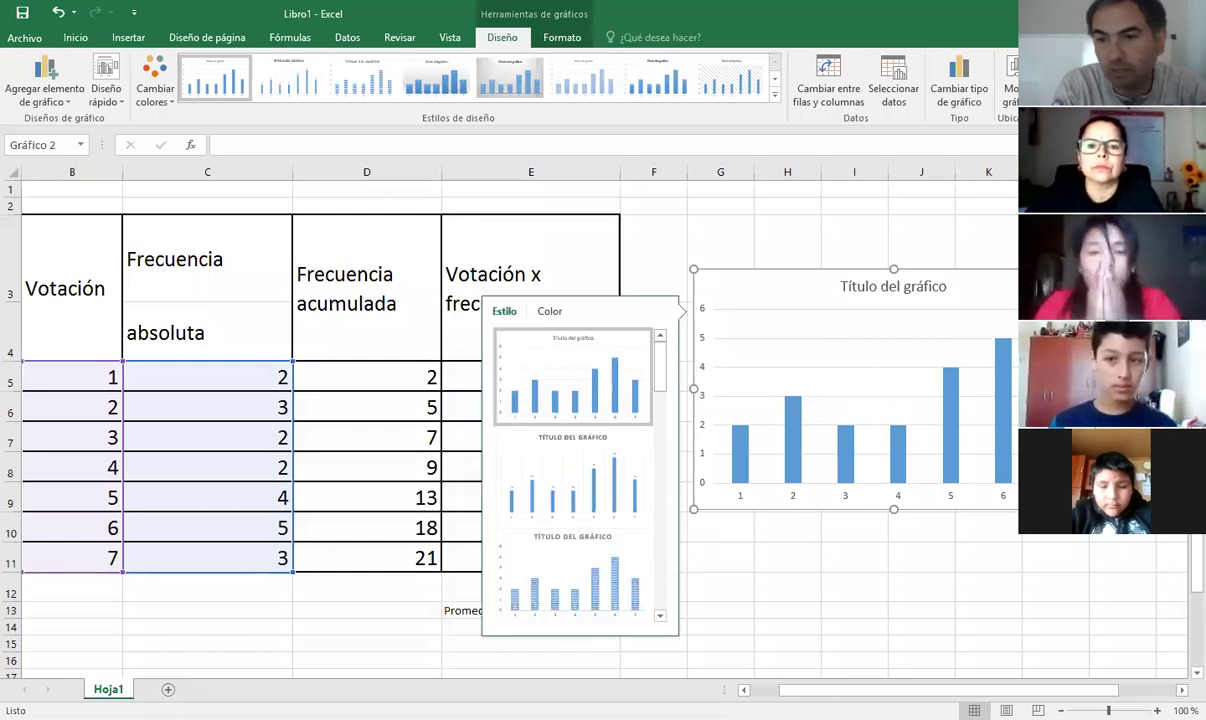
{"action": "left_click", "coordinate": [854, 557]}
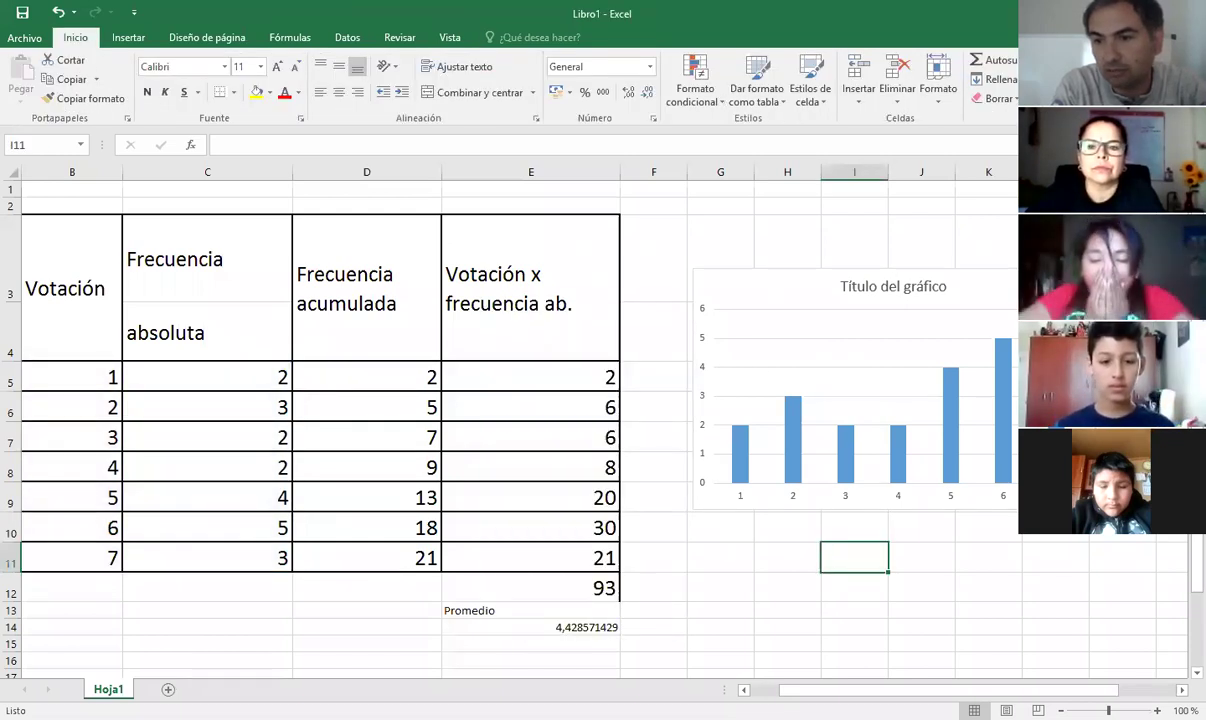
{"action": "left_click", "coordinate": [1006, 450]}
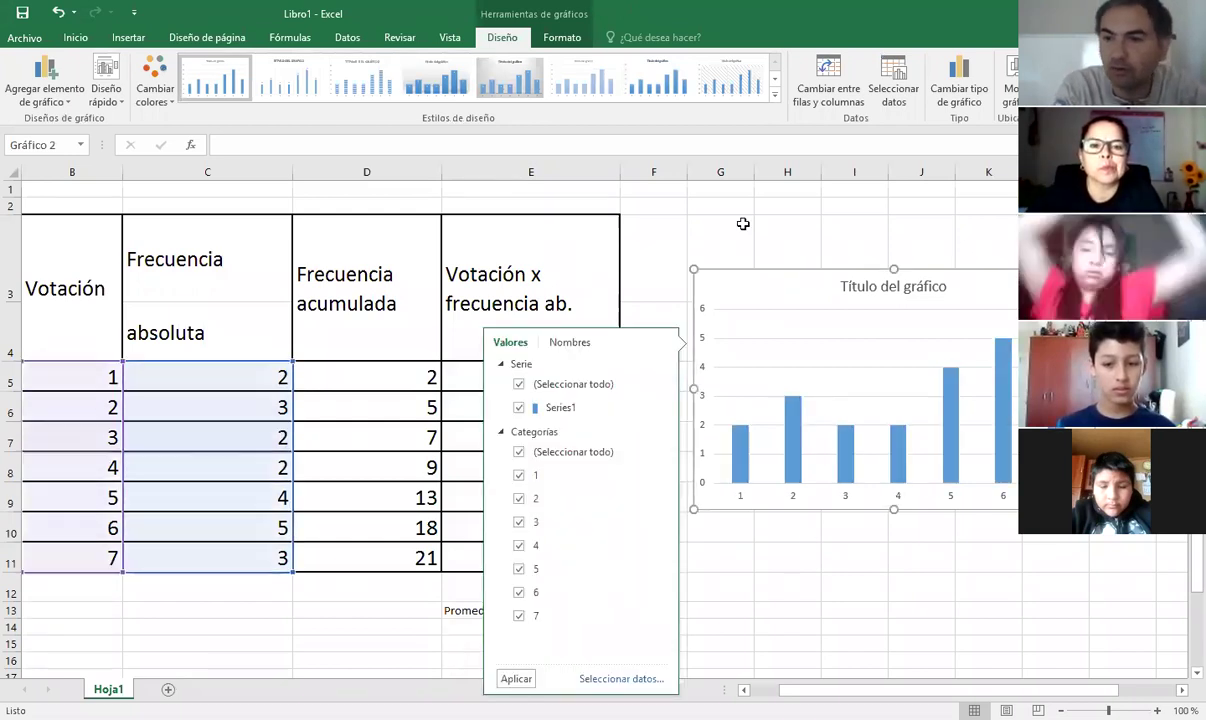
Select the placeholder title of the column chart
{"action": "left_click", "coordinate": [878, 266]}
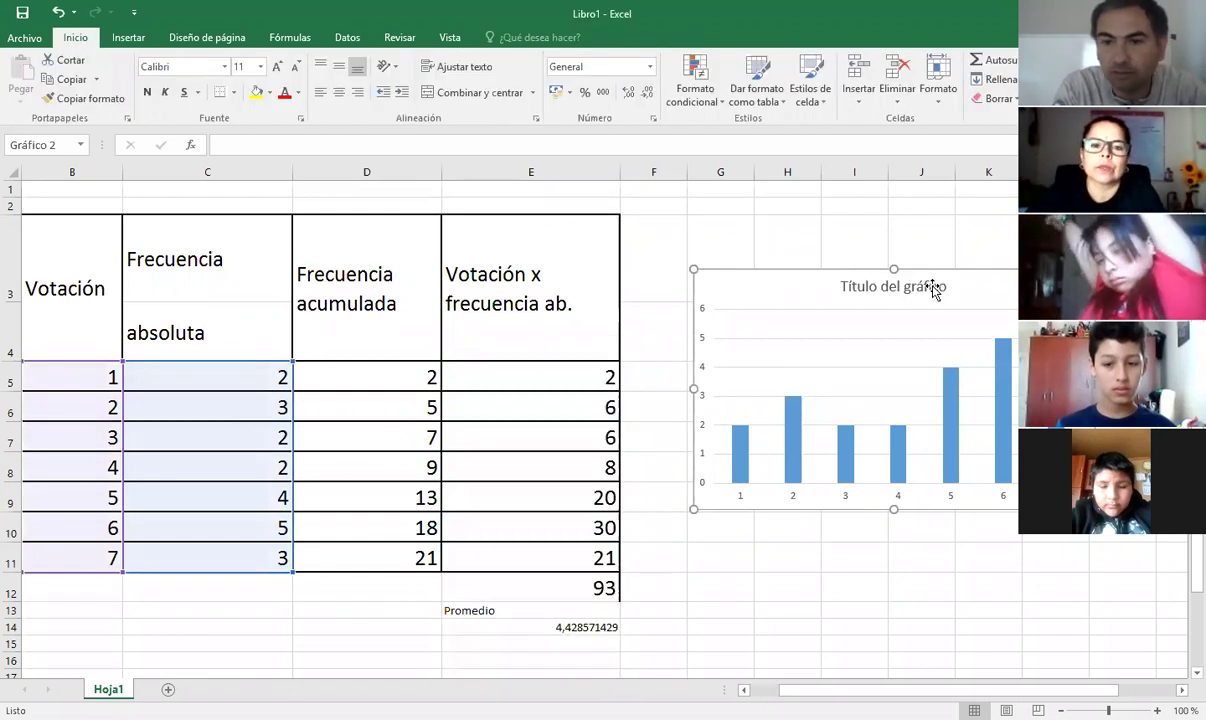
{"action": "left_click", "coordinate": [937, 287]}
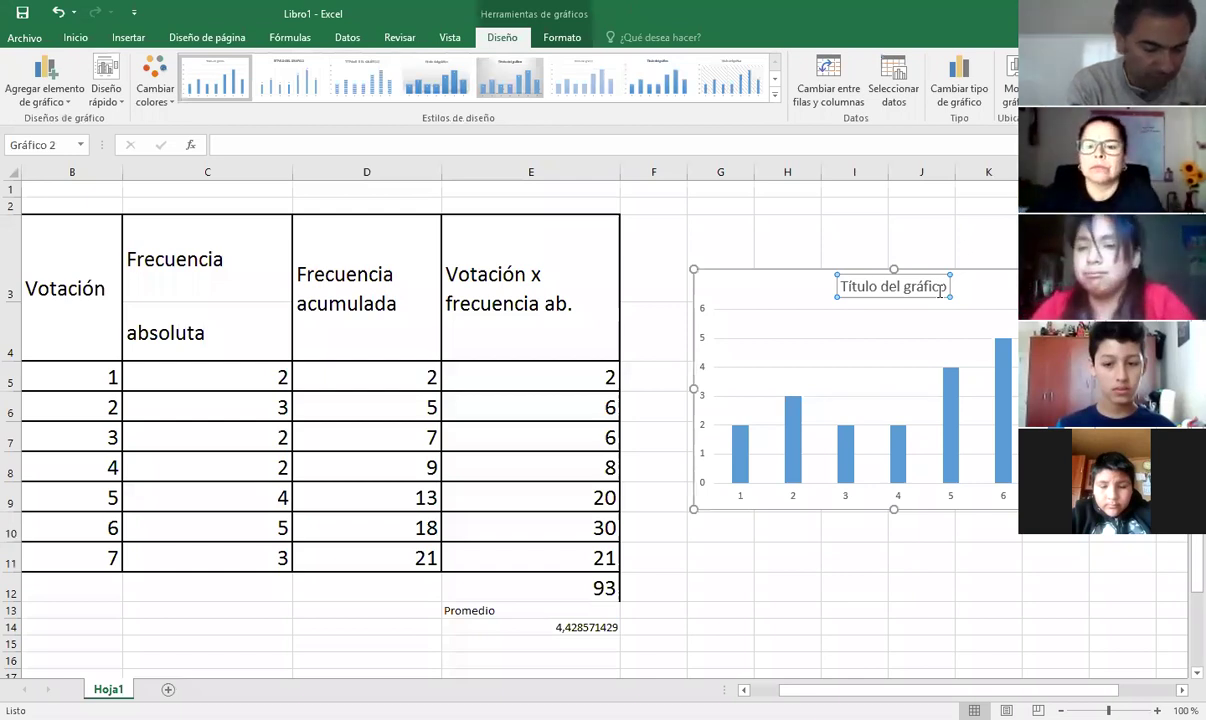
{"action": "type", "text": "Horas de"}
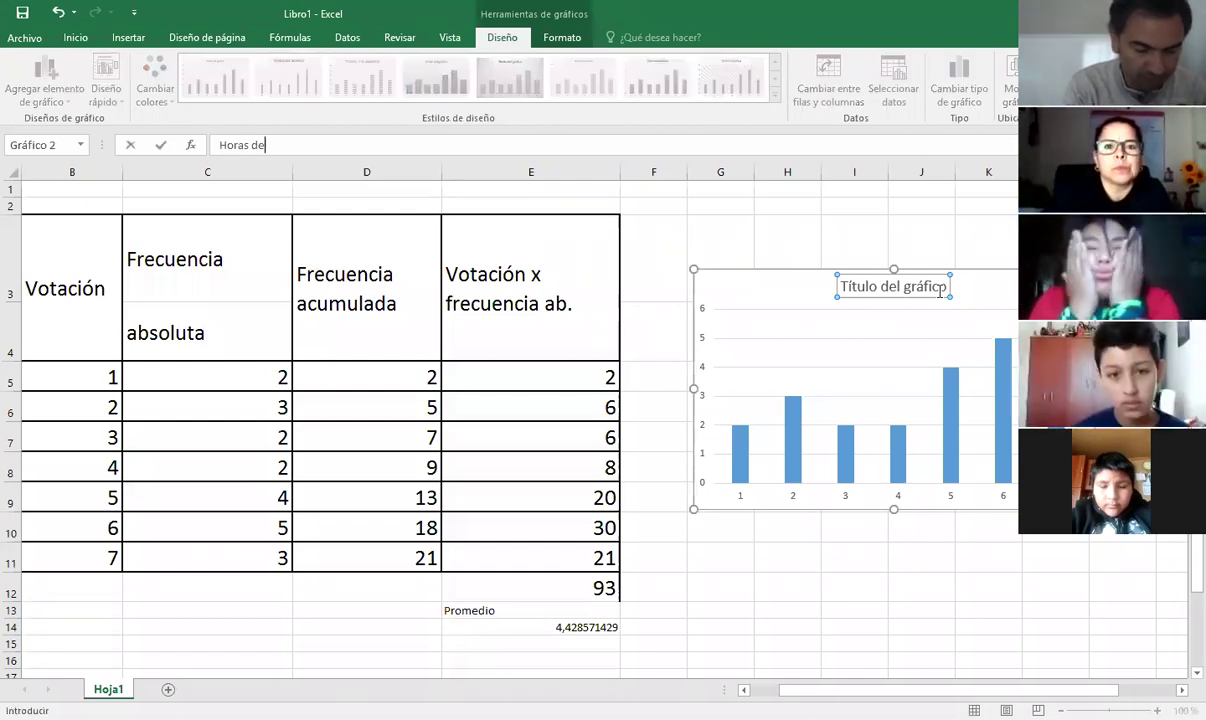
{"action": "type", "text": "port"}
{"action": "key", "text": "BackSpace"}
{"action": "key", "text": "BackSpace"}
{"action": "key", "text": "BackSpace"}
{"action": "key", "text": "BackSpace"}
{"action": "key", "text": "BackSpace"}
{"action": "key", "text": "BackSpace"}
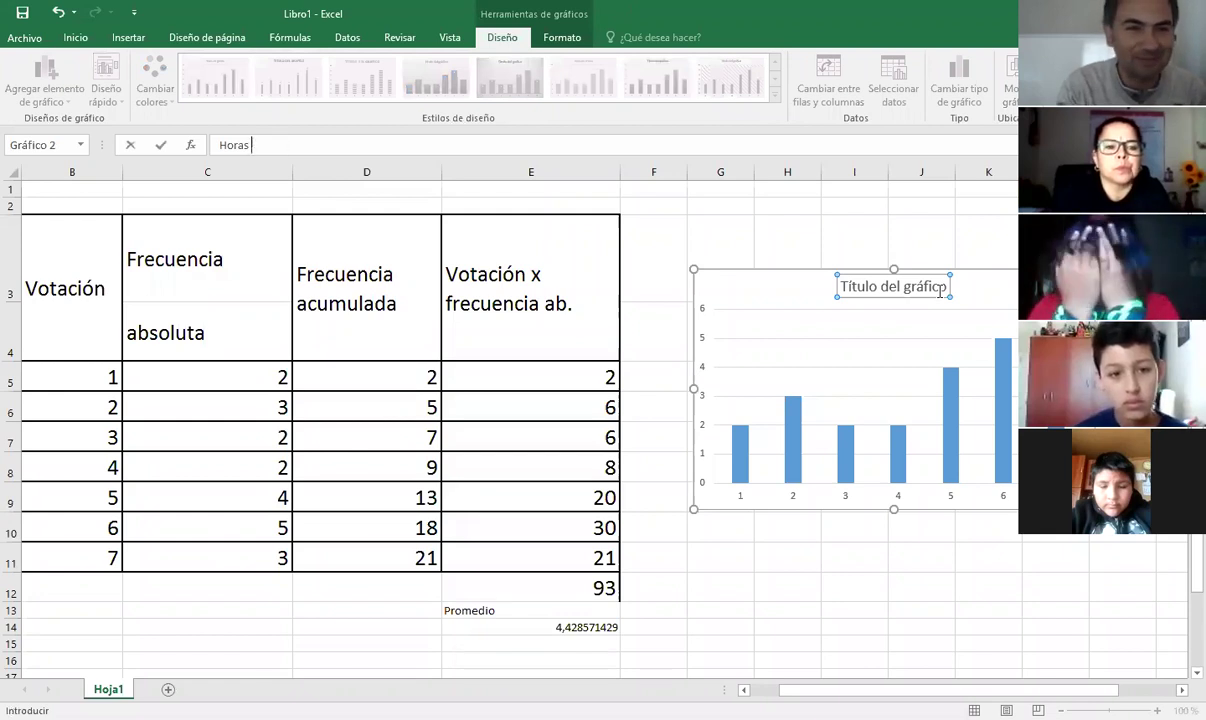
{"action": "key", "text": "BackSpace"}
{"action": "key", "text": "BackSpace"}
{"action": "key", "text": "BackSpace"}
{"action": "key", "text": "BackSpace"}
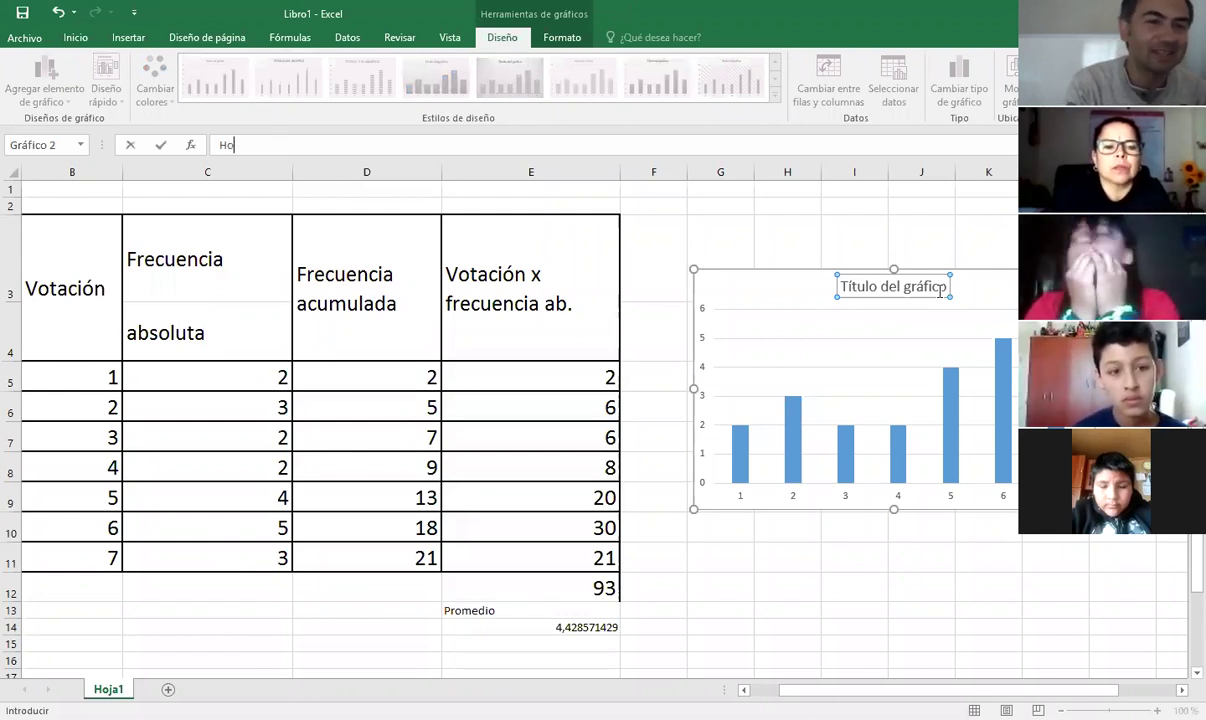
{"action": "key", "text": "BackSpace"}
{"action": "key", "text": "BackSpace"}
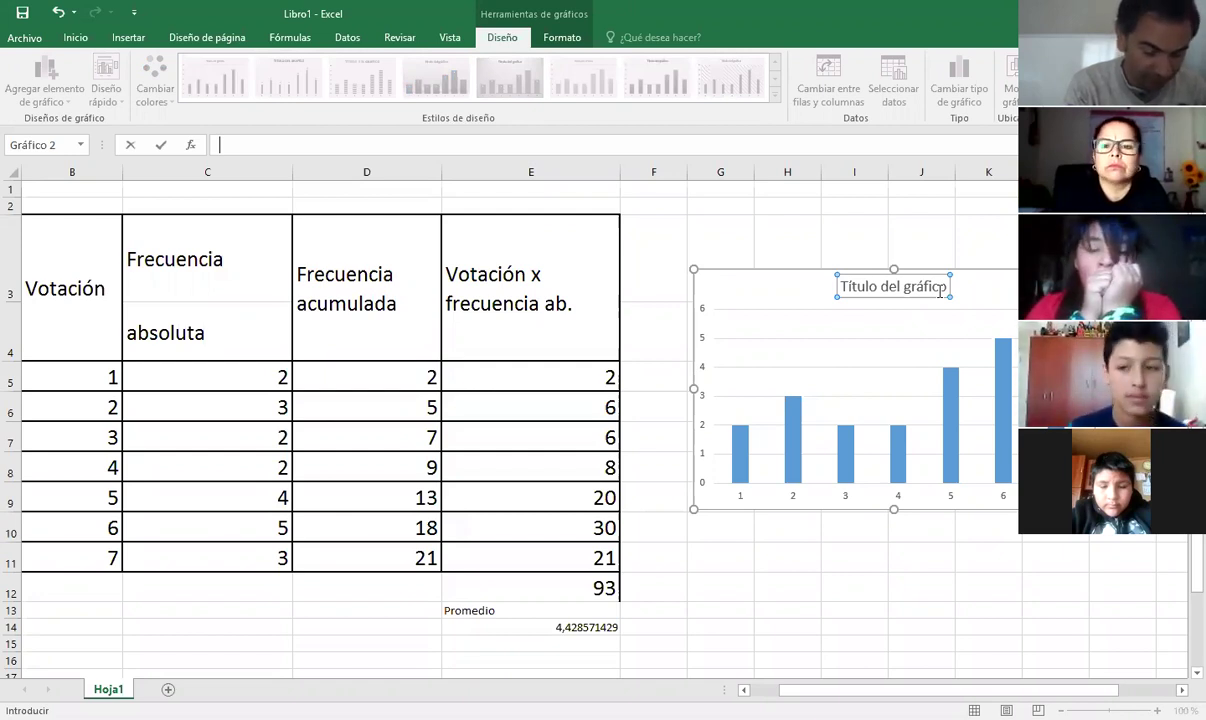
Title the column chart "Ganas de volver"
{"action": "type", "text": "Ganas de volver"}
{"action": "left_click", "coordinate": [962, 221]}
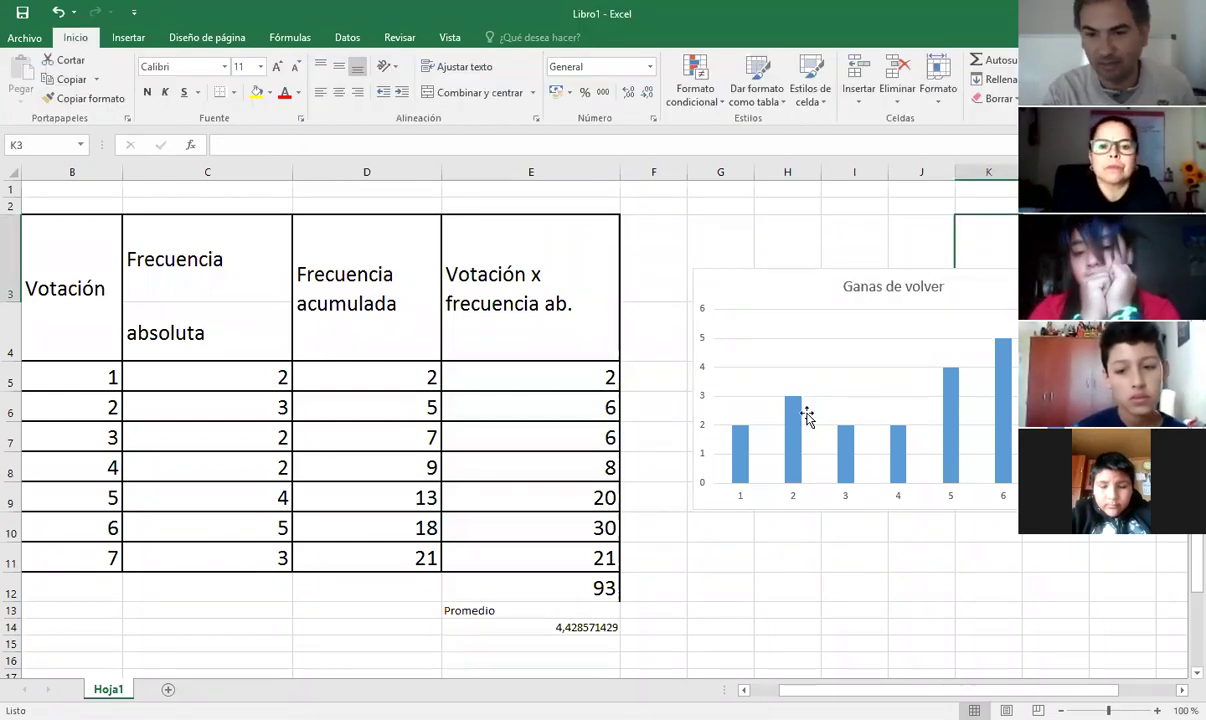
Add axis titles to the chart and name the horizontal axis "Votaciòn"
{"action": "left_click", "coordinate": [760, 330]}
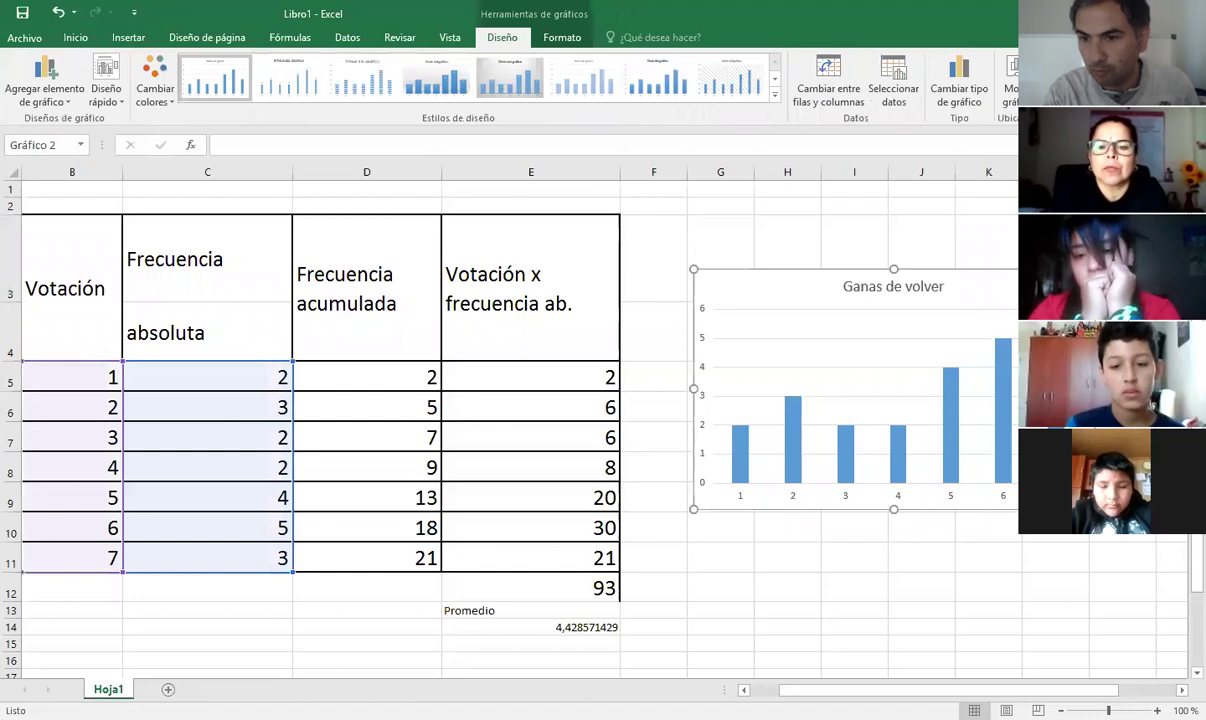
{"action": "left_click", "coordinate": [698, 292]}
{"action": "left_click", "coordinate": [570, 311]}
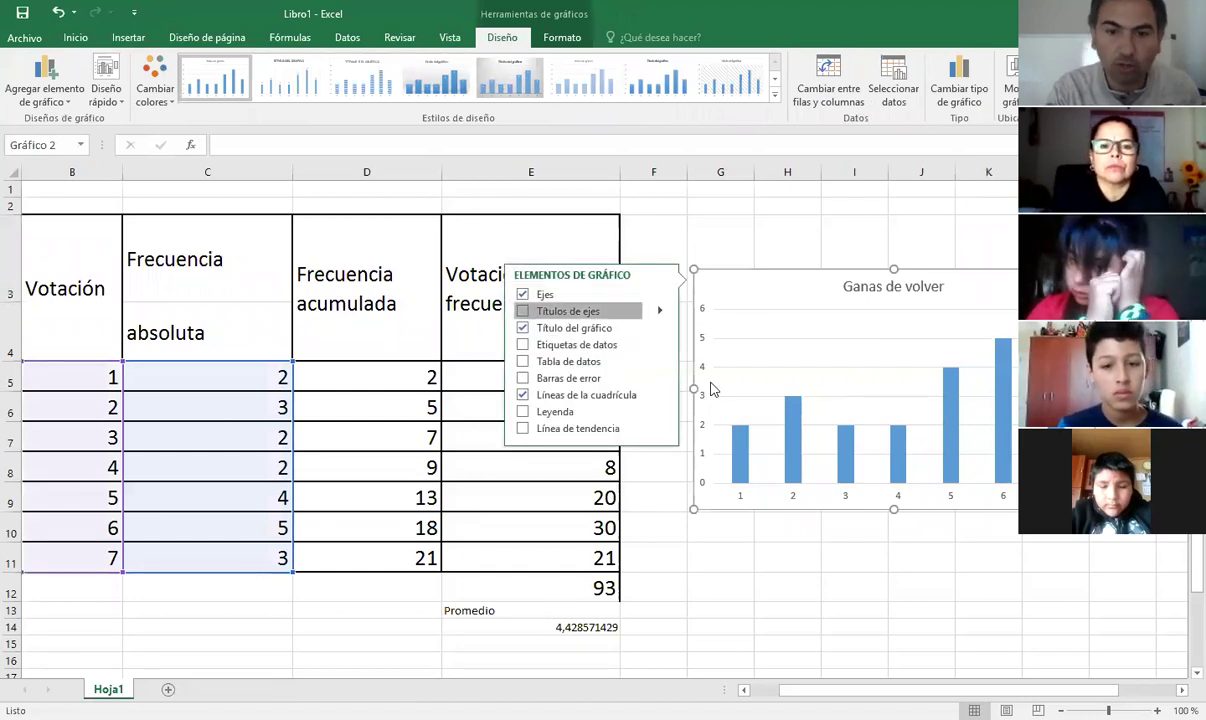
{"action": "left_click", "coordinate": [909, 489]}
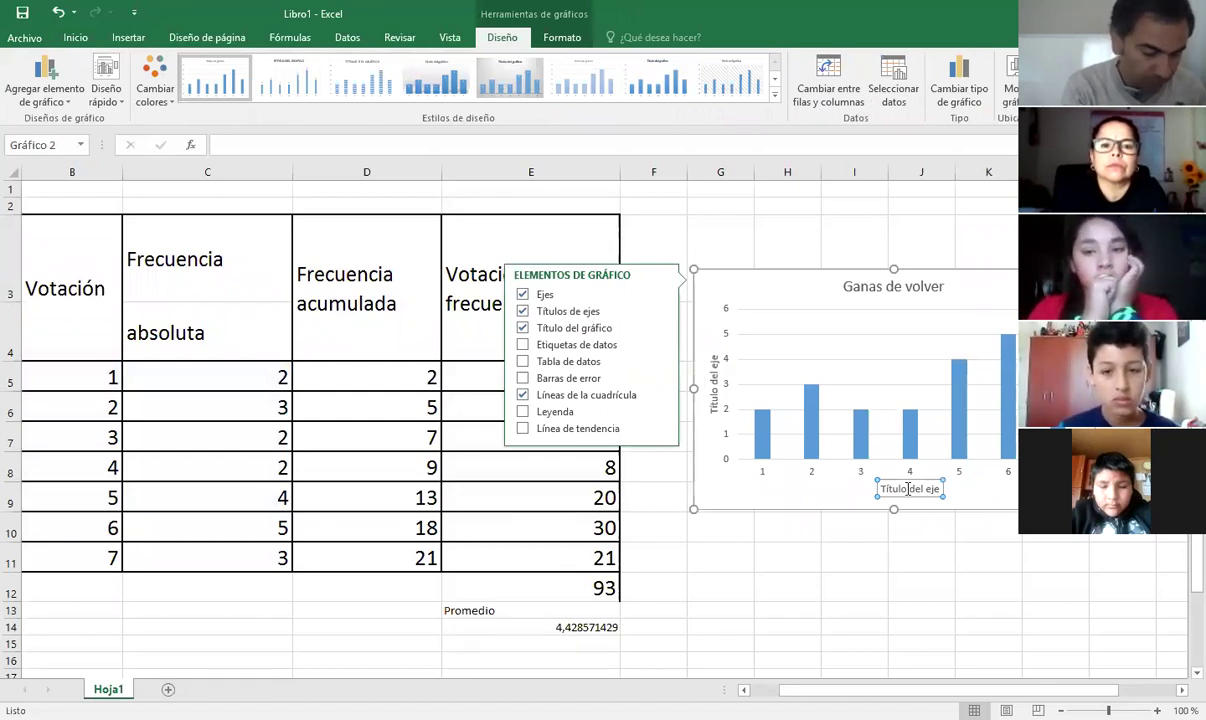
{"action": "type", "text": "Votac"}
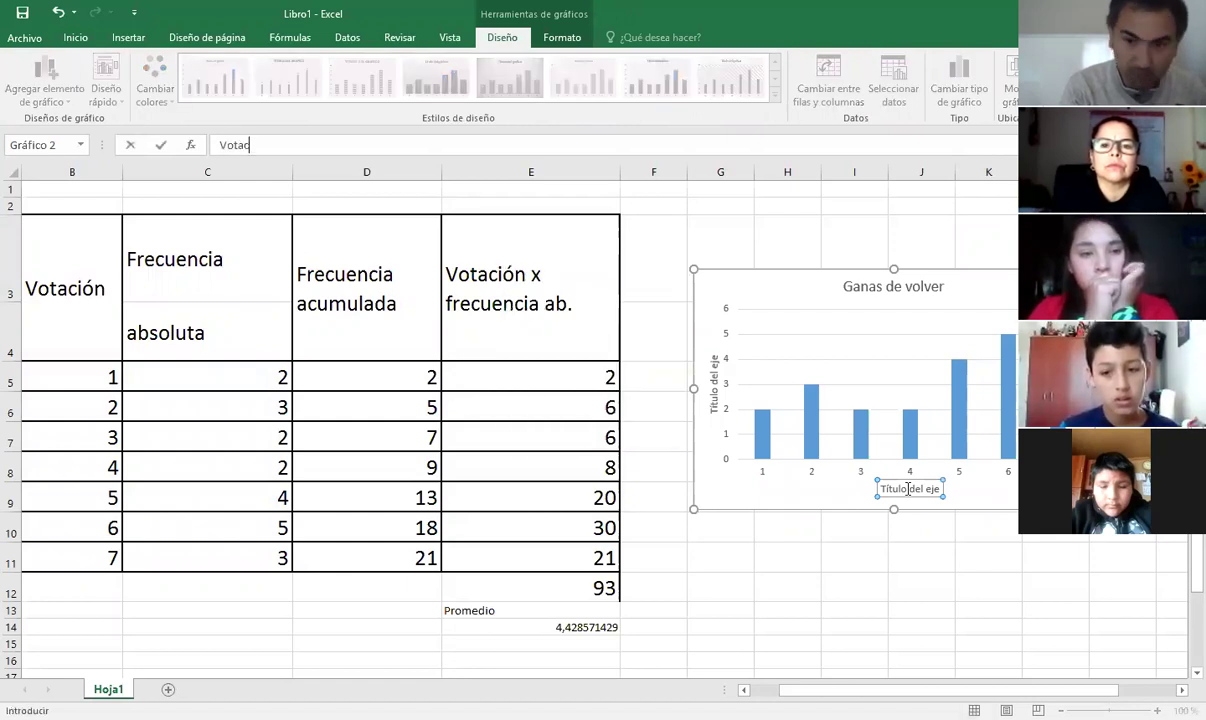
{"action": "type", "text": "ión"}
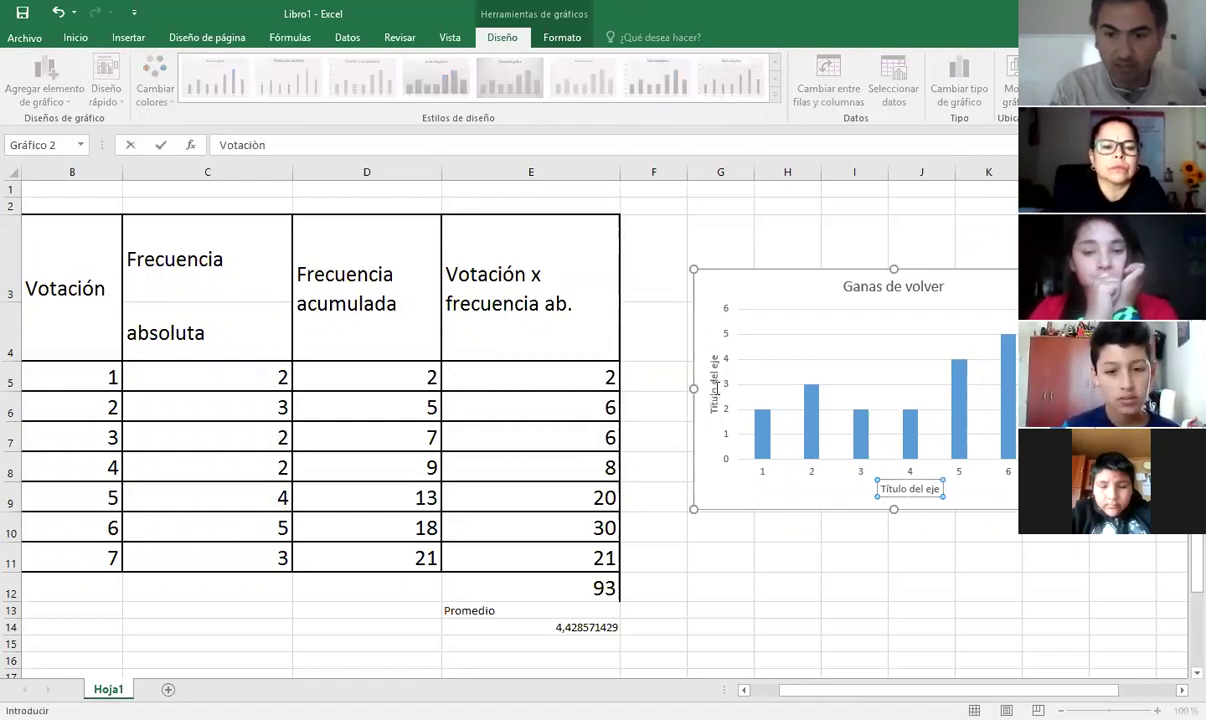
Name the chart's vertical axis "frecuencia absoluta"
{"action": "left_click", "coordinate": [716, 388]}
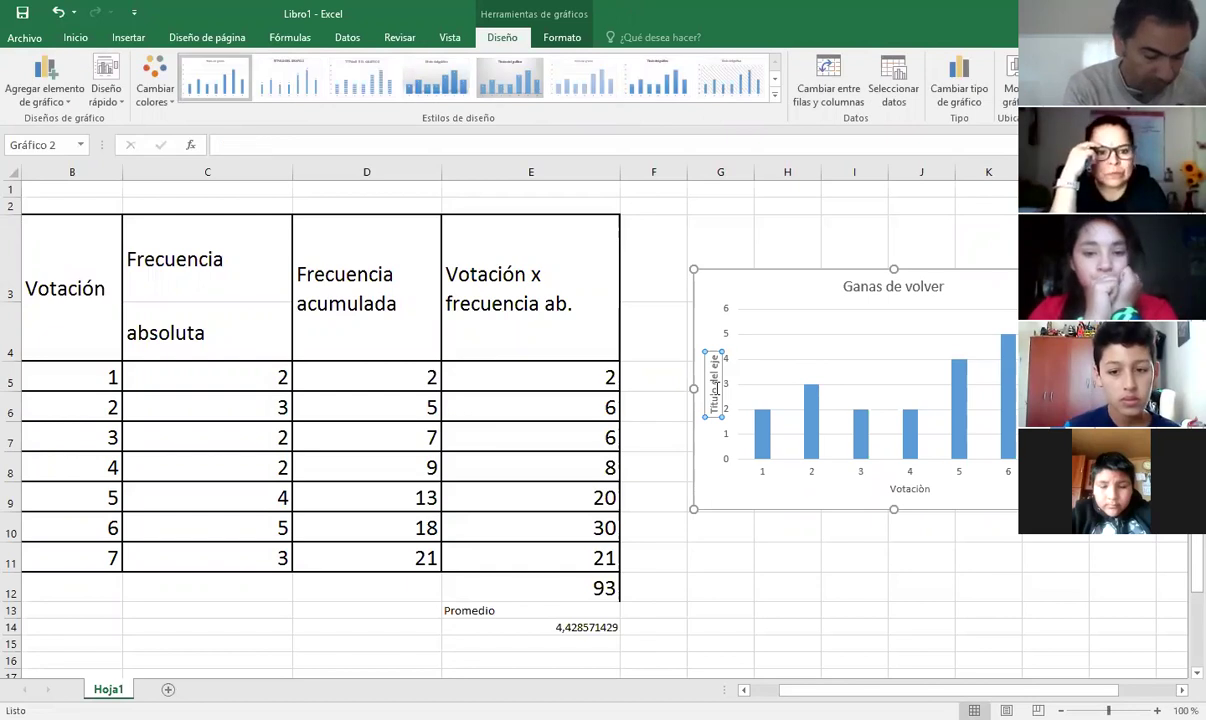
{"action": "type", "text": "frecuenci"}
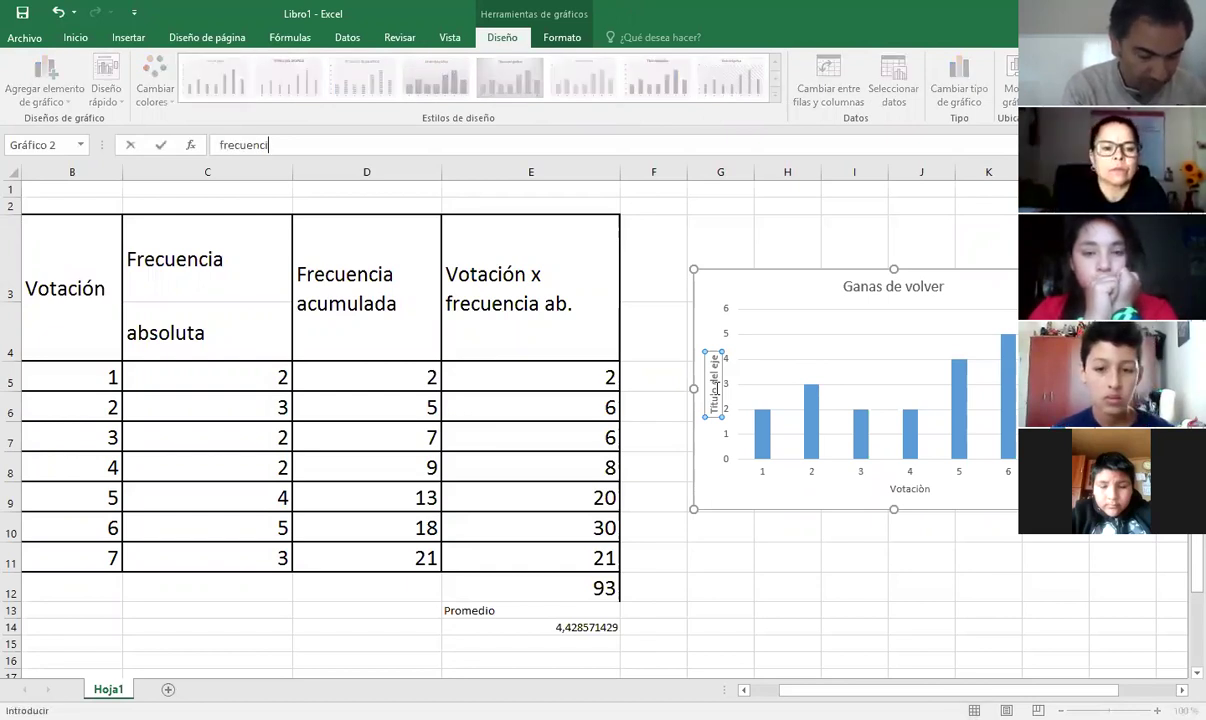
{"action": "type", "text": "a absoluta"}
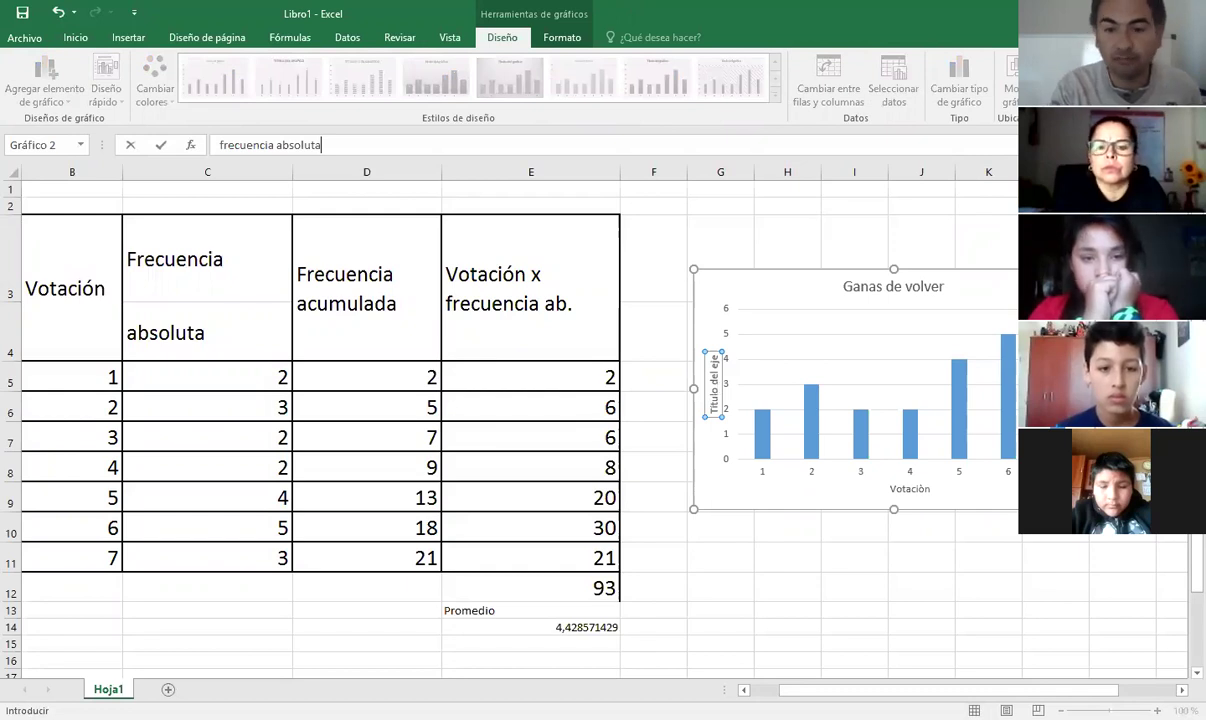
{"action": "left_click", "coordinate": [787, 245]}
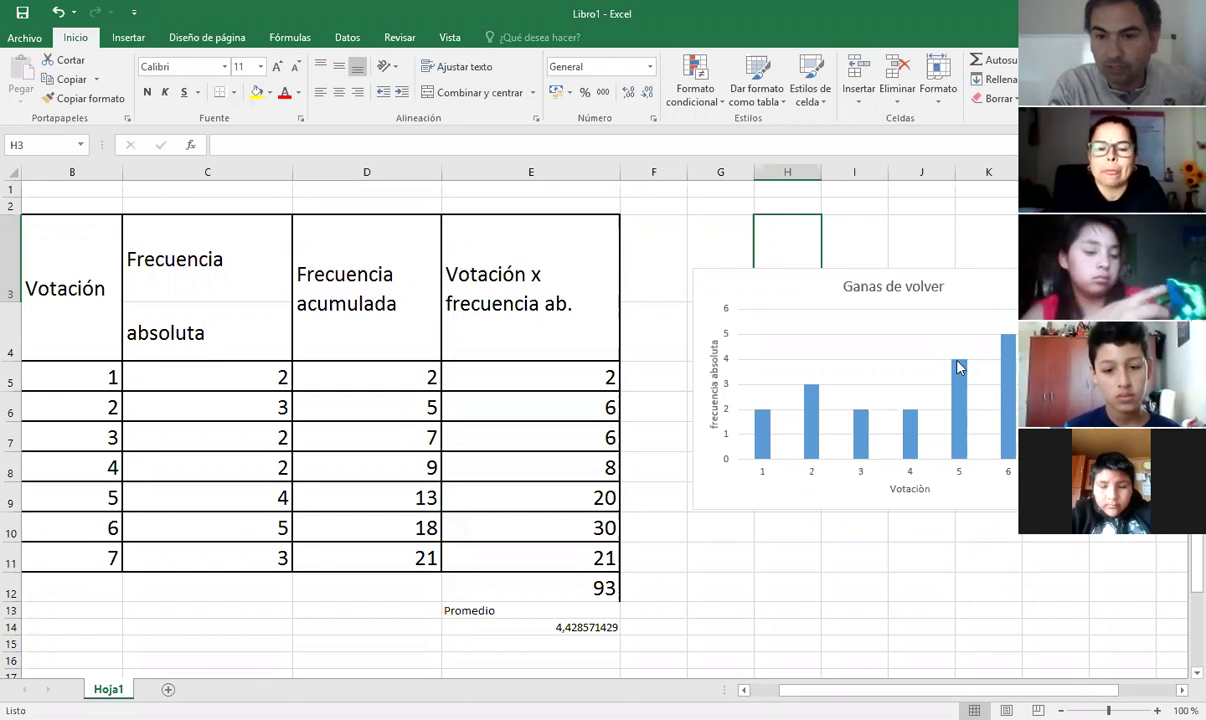
Apply the chart style with wide shadowed blue columns, inside data labels and a light grey gradient background
{"action": "left_click", "coordinate": [958, 420]}
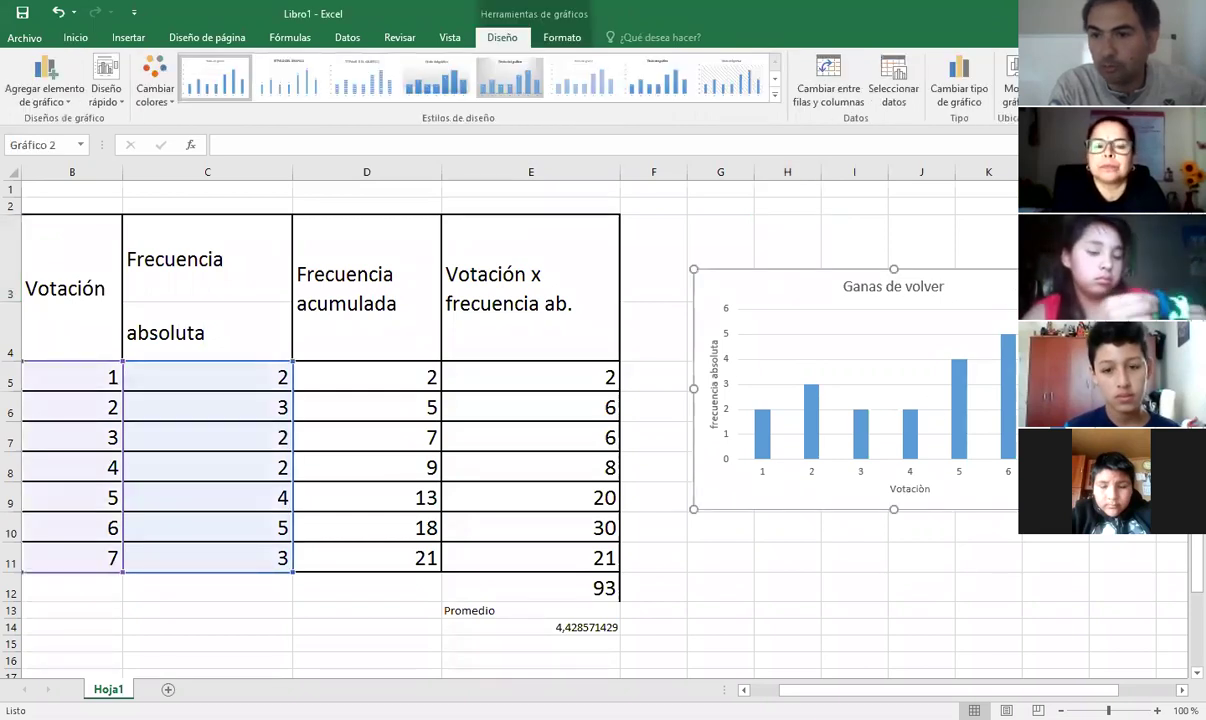
{"action": "left_click", "coordinate": [1113, 311]}
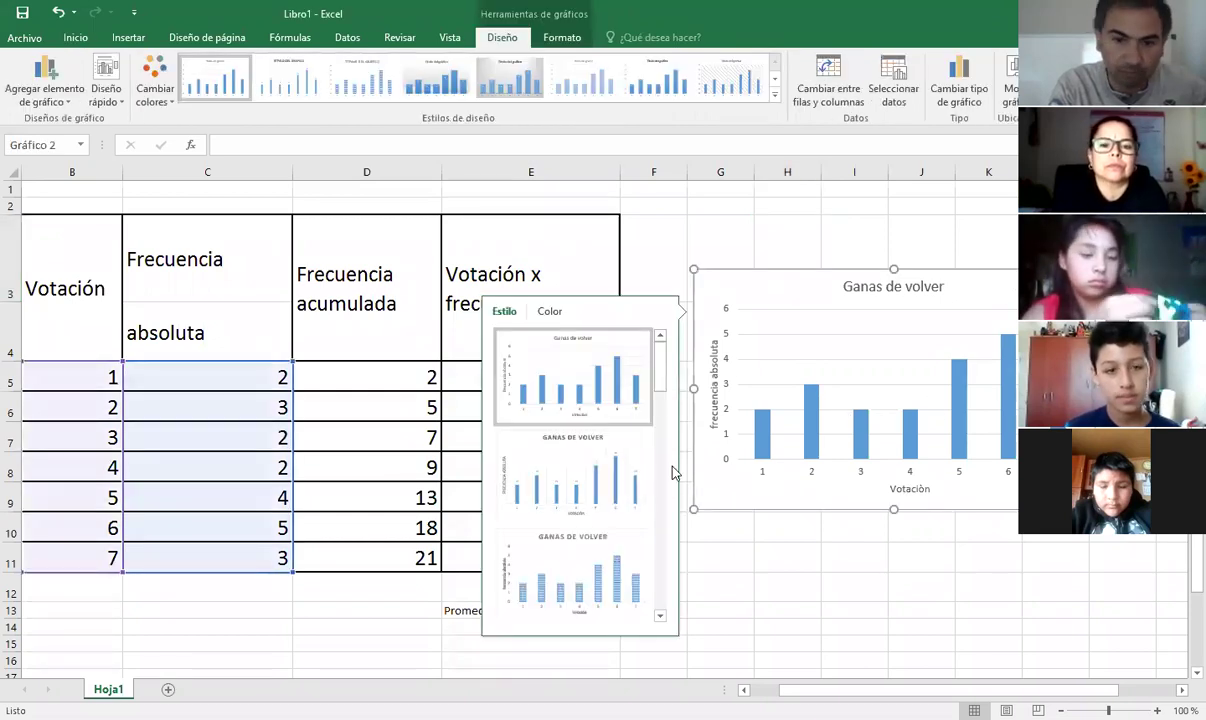
{"action": "left_click_drag", "start_coordinate": [660, 390], "coordinate": [658, 427]}
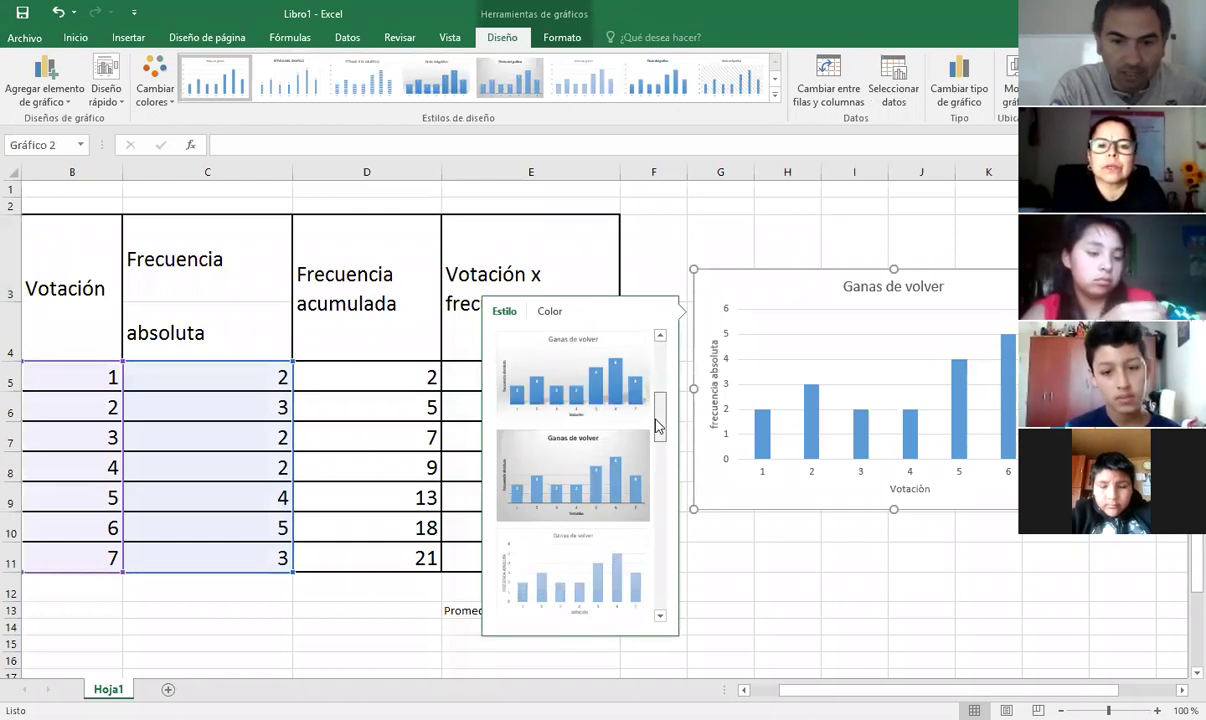
{"action": "left_click", "coordinate": [588, 387]}
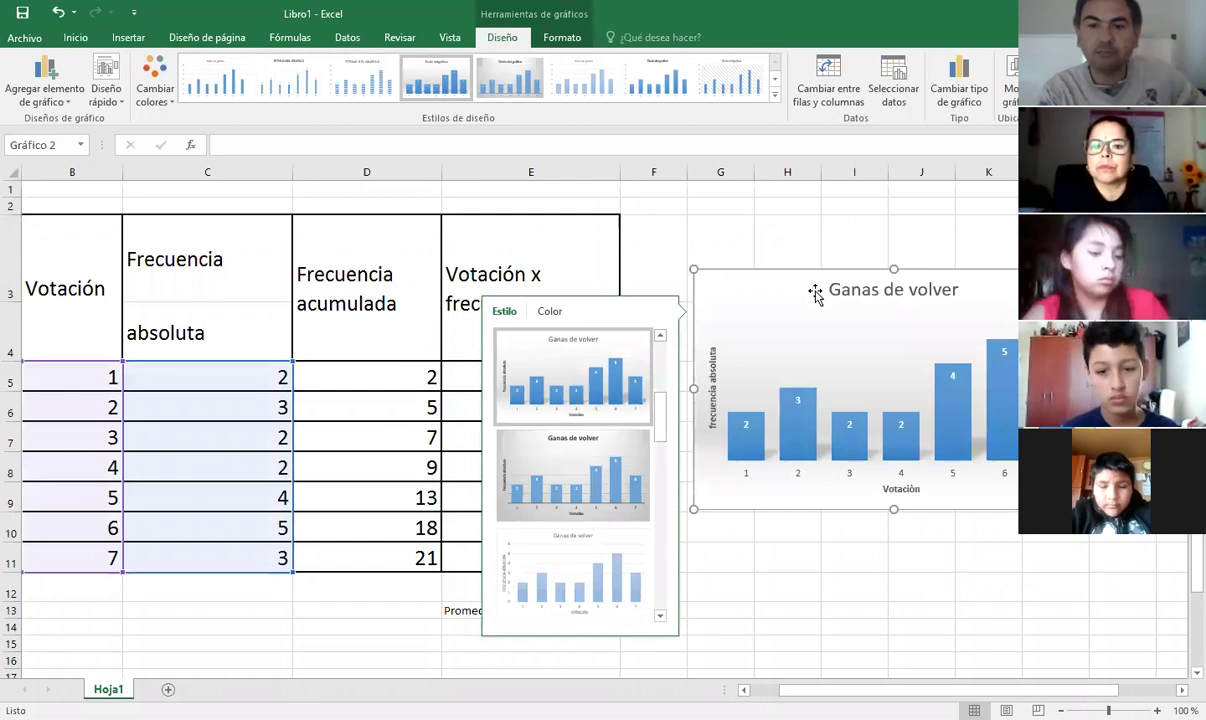
{"action": "key", "text": "Escape"}
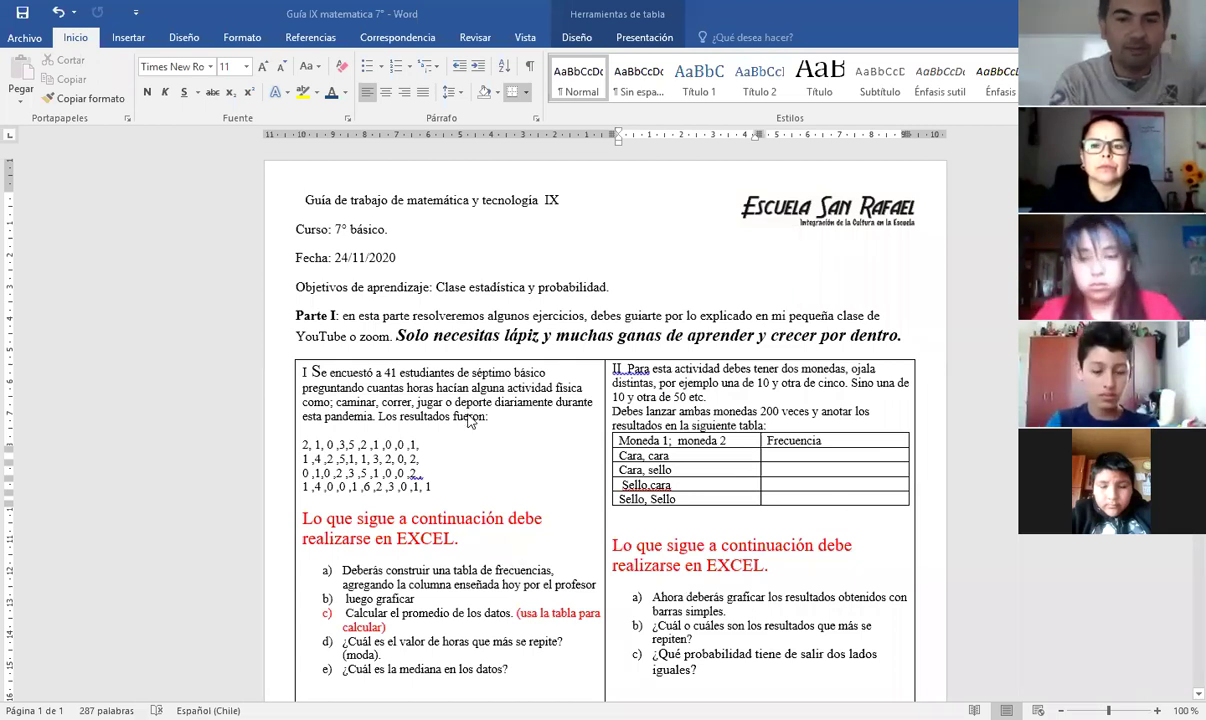
Read through the Parte I exercises and the Parte 2 note in the Word document Guía IX matematica 7°
{"action": "scroll", "coordinate": [482, 525], "scroll_direction": "down", "scroll_amount": 1}
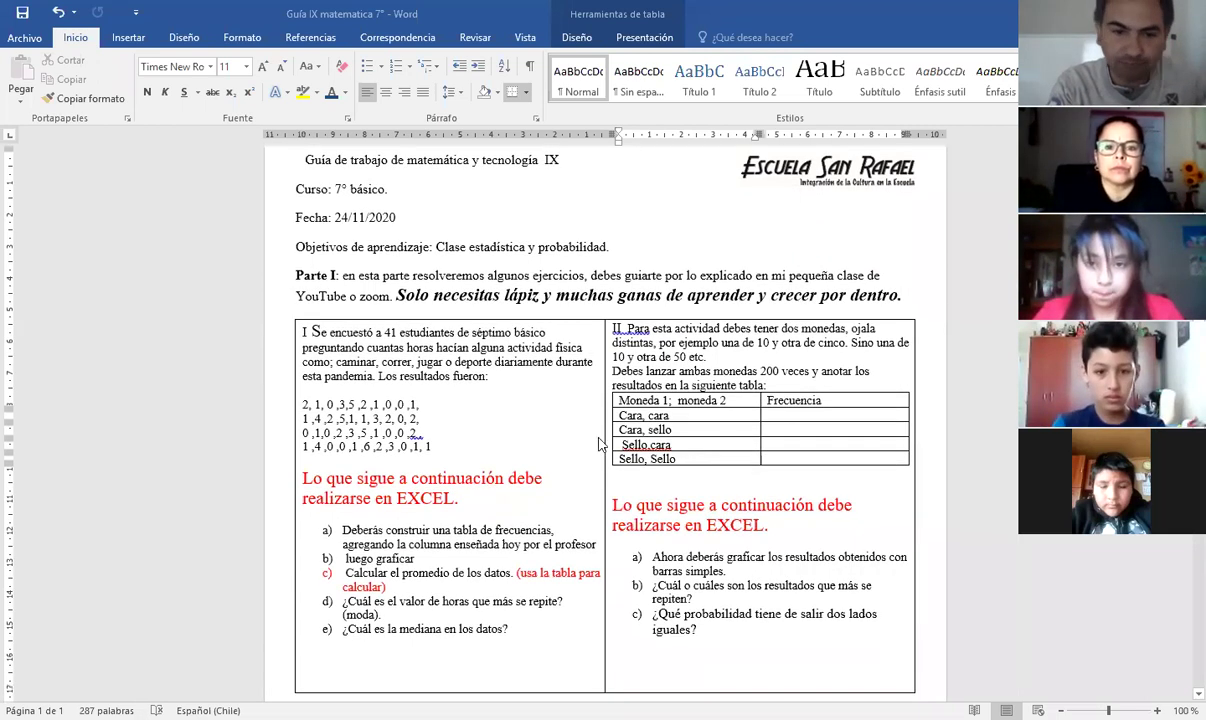
{"action": "scroll", "coordinate": [550, 470], "scroll_direction": "down", "scroll_amount": 1}
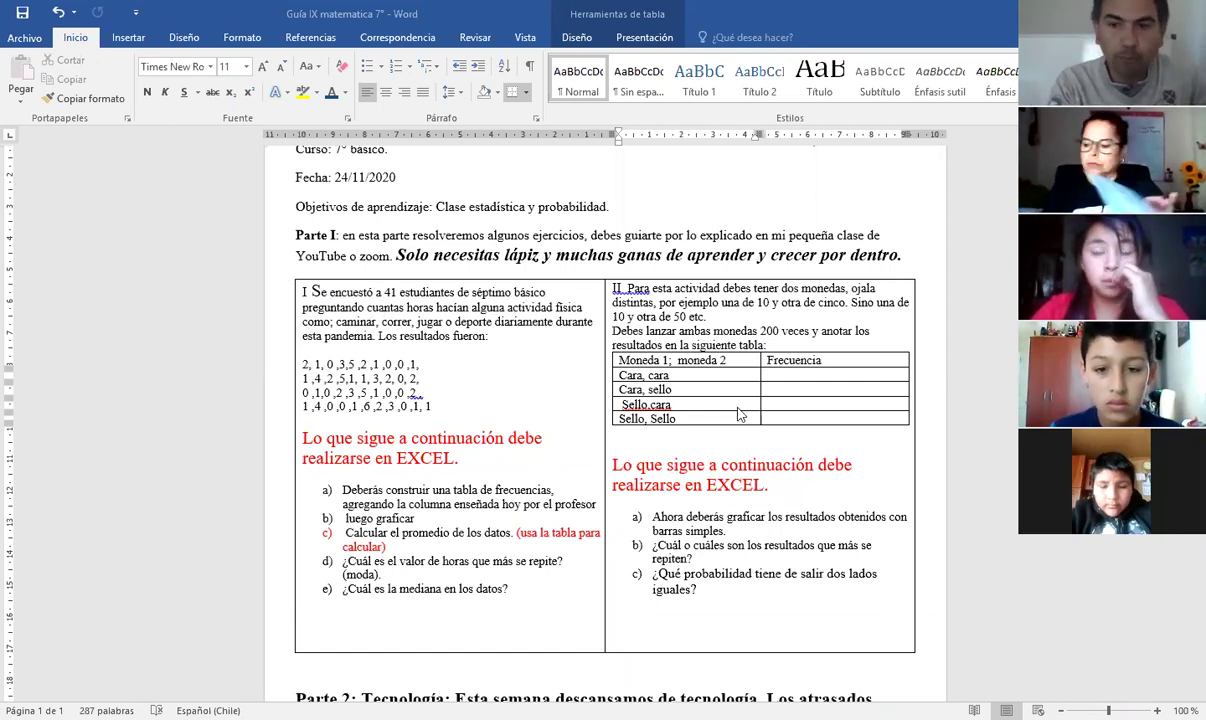
{"action": "scroll", "coordinate": [737, 417], "scroll_direction": "down", "scroll_amount": 4}
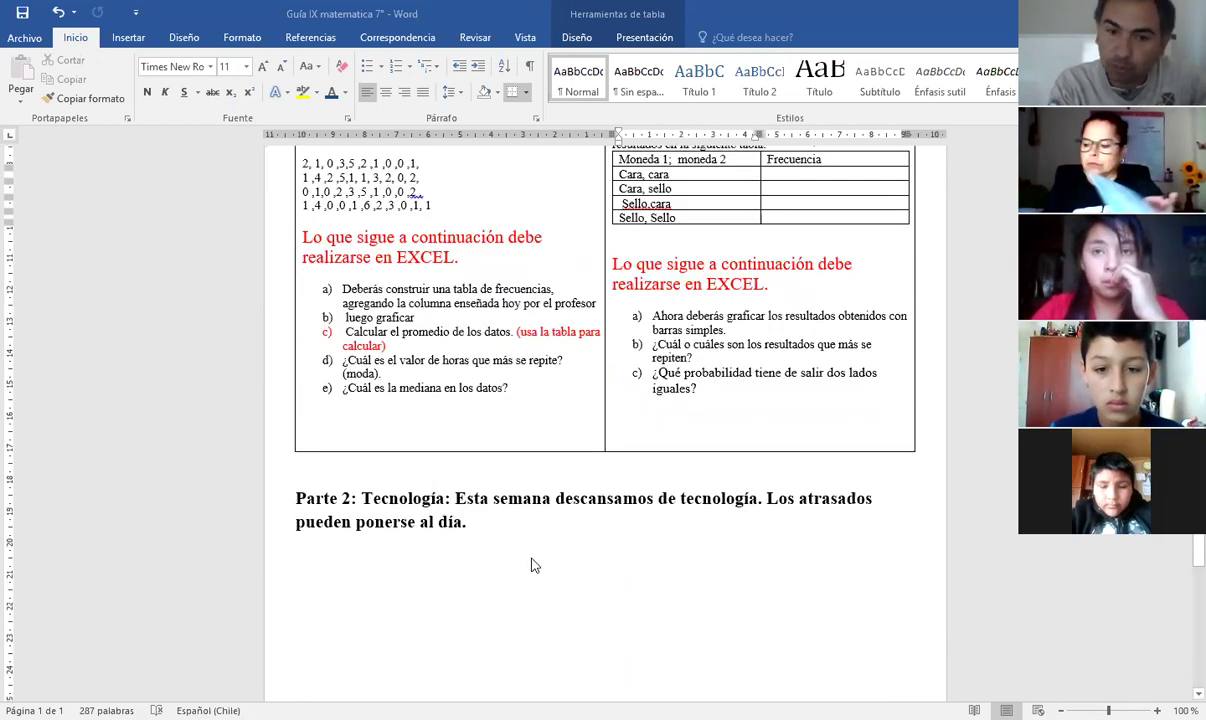
{"action": "scroll", "coordinate": [531, 471], "scroll_direction": "up", "scroll_amount": 3}
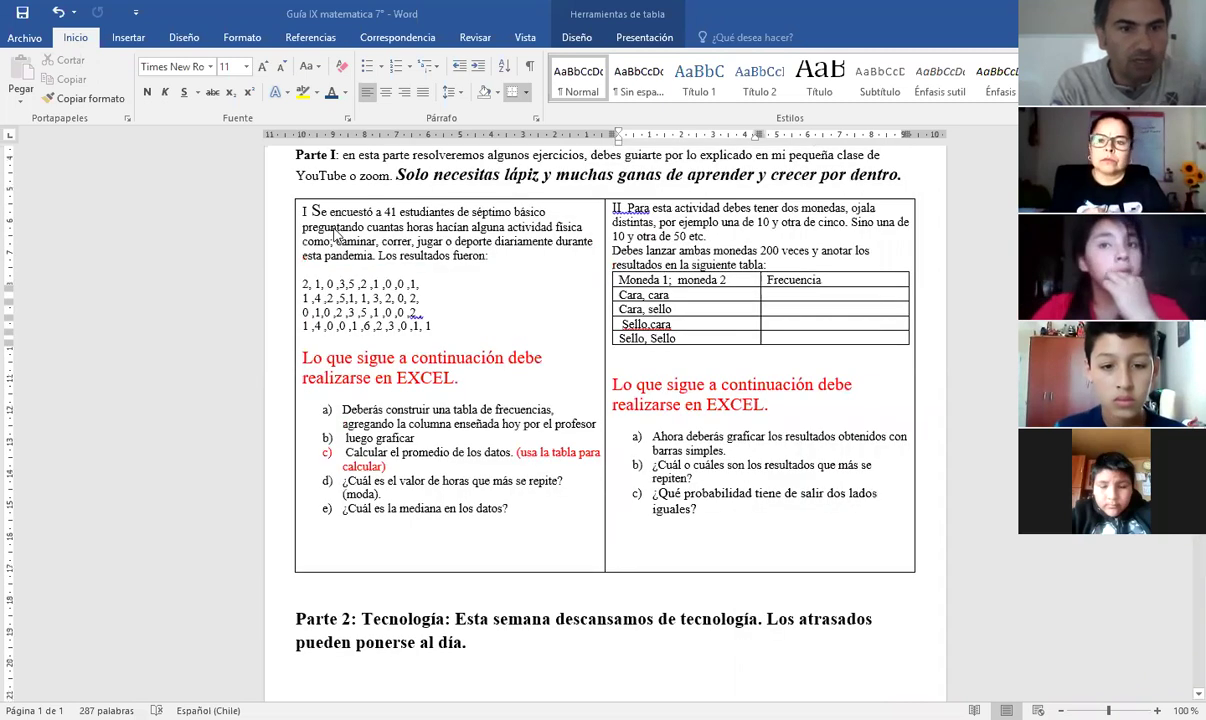